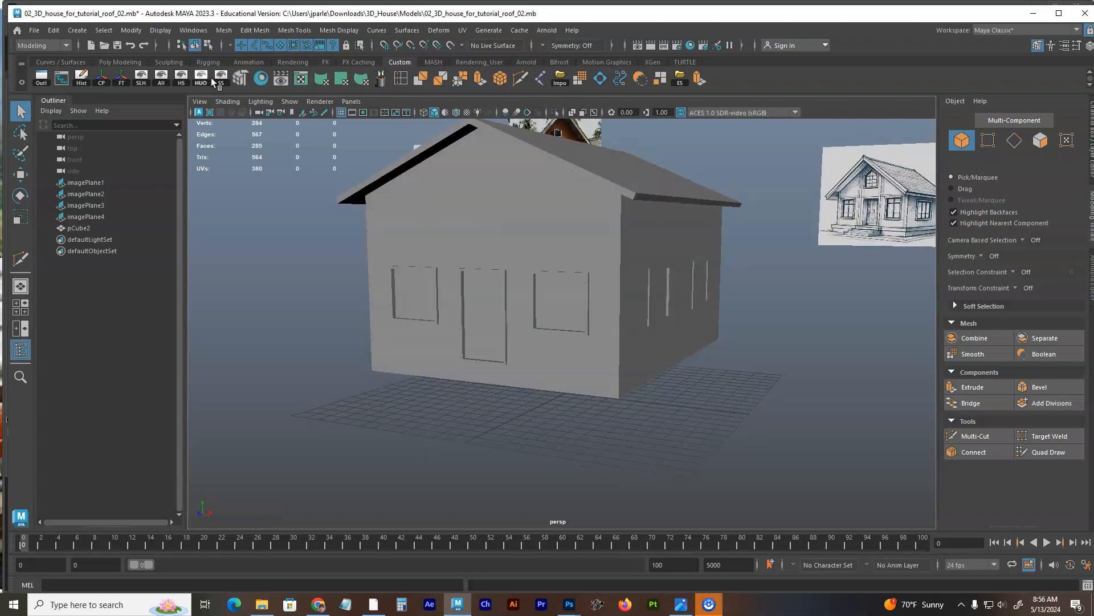
{"action": "left_click", "coordinate": [77, 30]}
{"action": "mouse_move", "coordinate": [95, 90]}
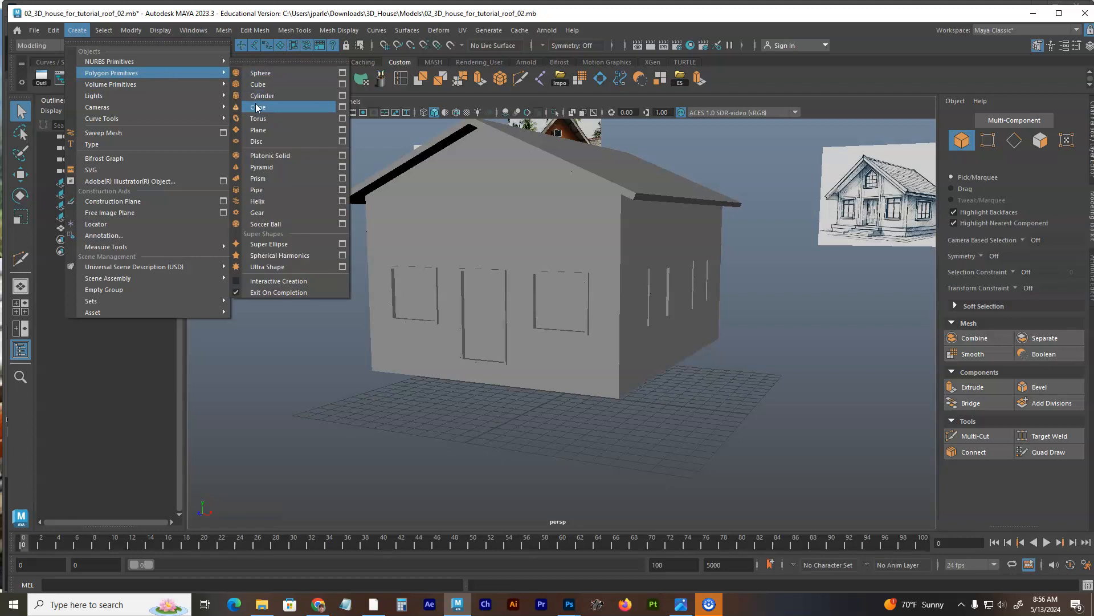
{"action": "left_click", "coordinate": [257, 131]}
{"action": "left_click_drag", "start_coordinate": [353, 204], "coordinate": [490, 251], "text": "alt"}
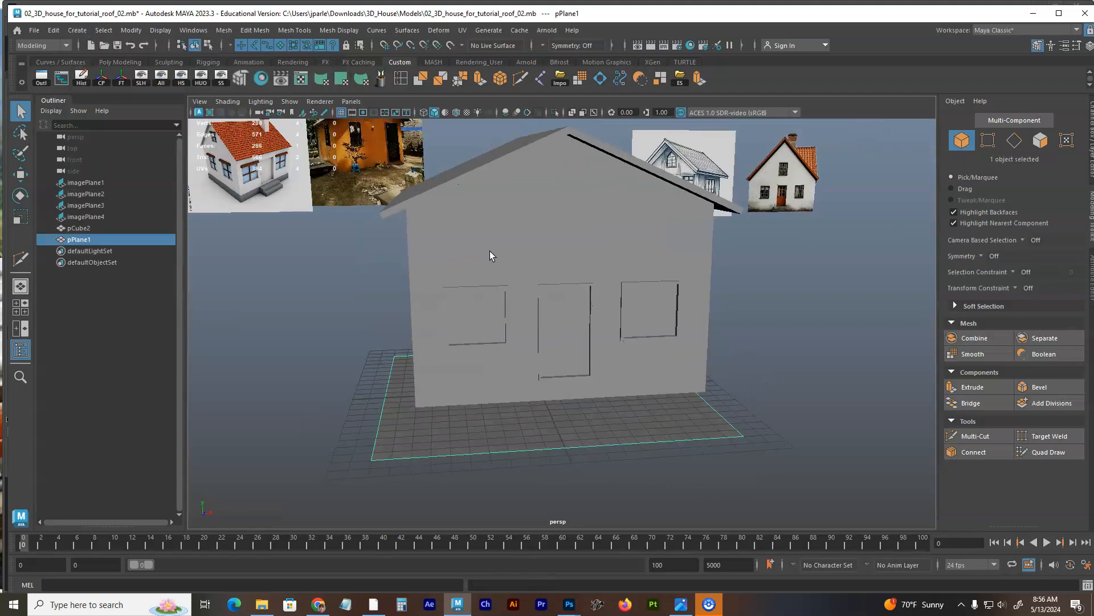
{"action": "key", "text": "r"}
{"action": "left_click_drag", "start_coordinate": [568, 395], "coordinate": [629, 401], "text": "alt"}
{"action": "key", "text": "w"}
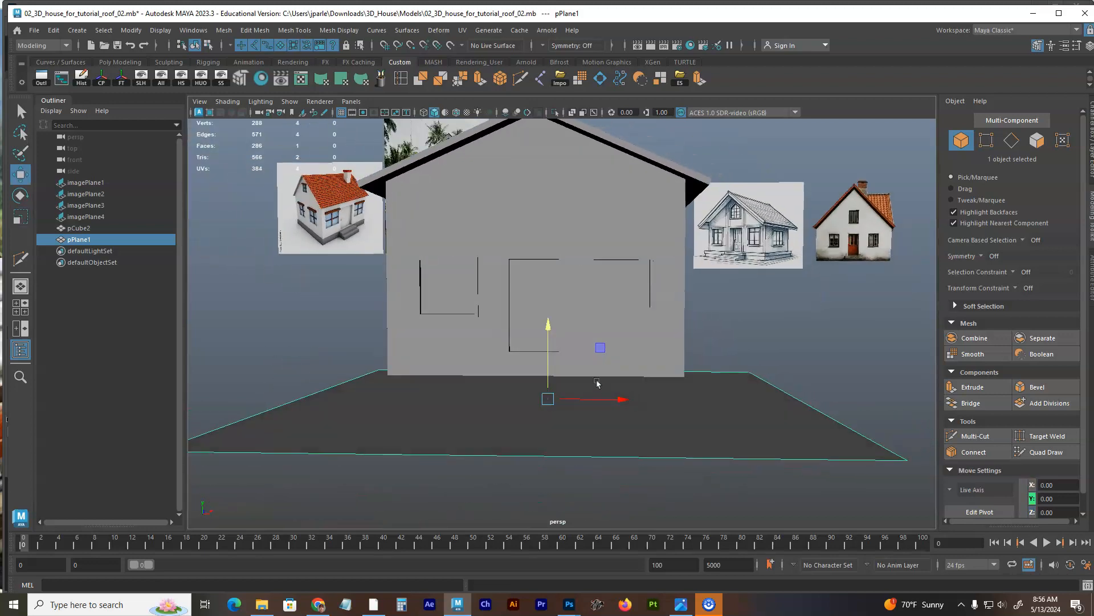
{"action": "left_click_drag", "start_coordinate": [549, 331], "coordinate": [588, 342]}
{"action": "key", "text": "Delete"}
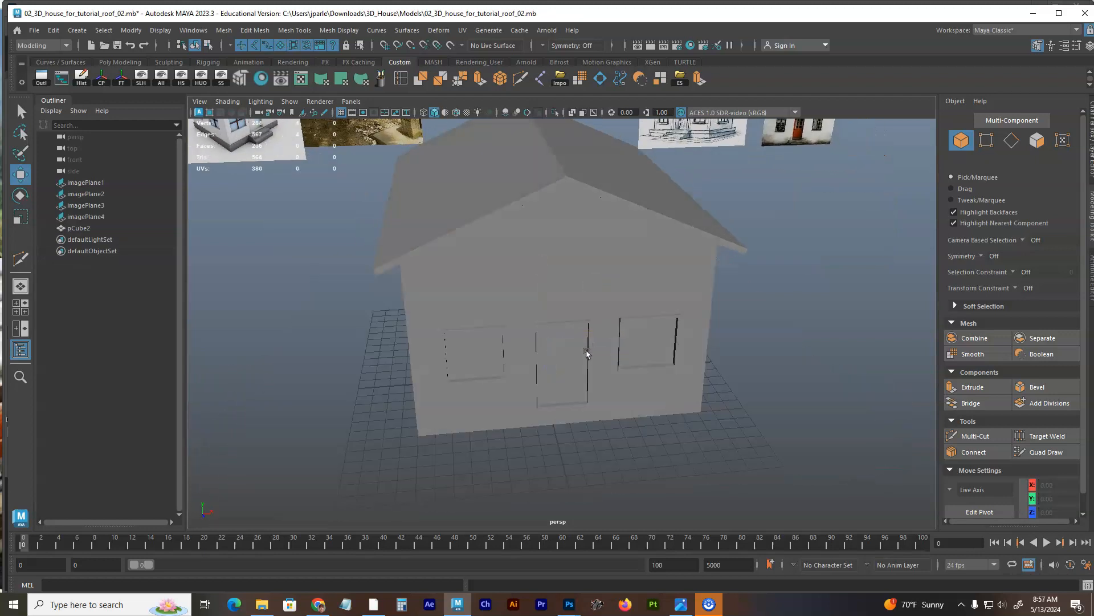
Step: Lower the whole house in the front wireframe view until its base sits at the grid's ground level
{"action": "left_click", "coordinate": [621, 371]}
{"action": "left_click_drag", "start_coordinate": [624, 384], "coordinate": [602, 379], "text": "alt"}
{"action": "key", "text": "space"}
{"action": "right_click_drag", "start_coordinate": [568, 356], "coordinate": [613, 361], "text": "alt"}
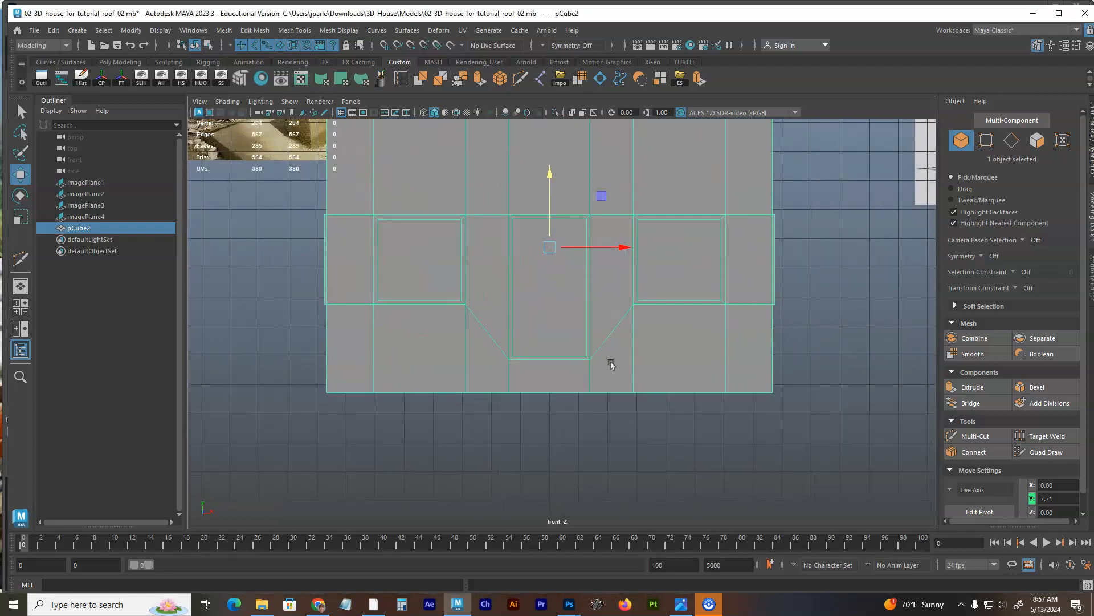
{"action": "middle_click_drag", "start_coordinate": [614, 360], "coordinate": [623, 341], "text": "alt"}
{"action": "key", "text": "4"}
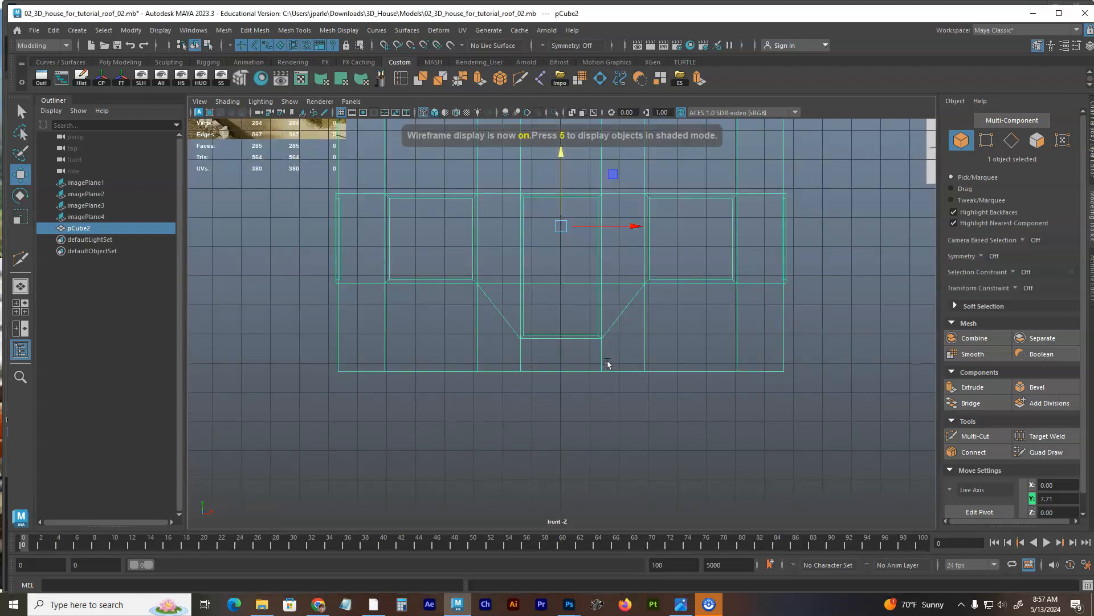
{"action": "key", "text": "F9"}
{"action": "left_click_drag", "start_coordinate": [304, 365], "coordinate": [348, 376]}
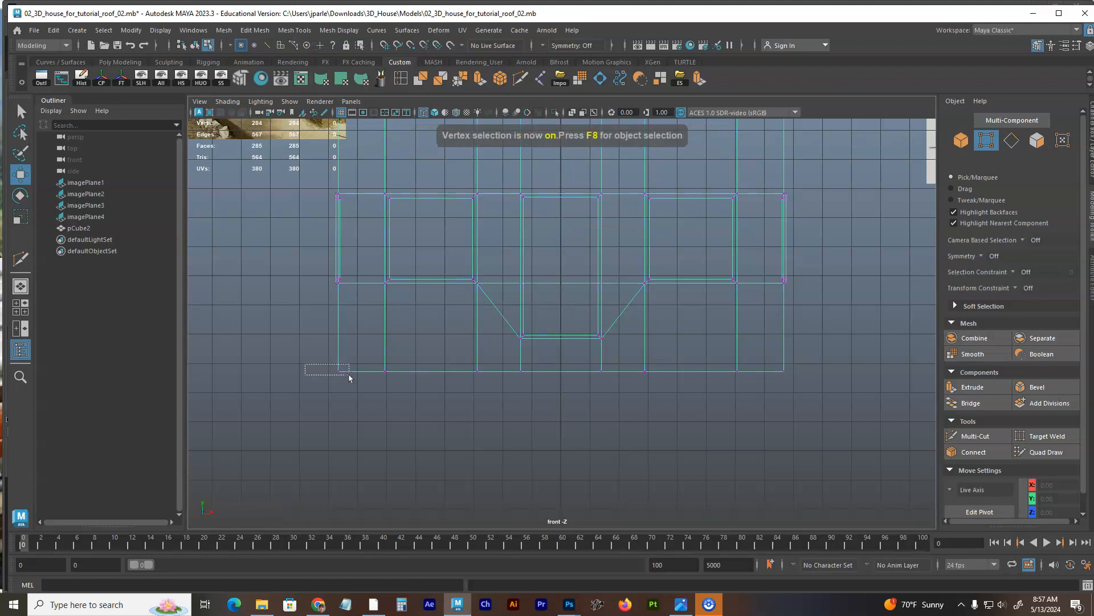
{"action": "middle_click_drag", "start_coordinate": [477, 332], "coordinate": [475, 418], "text": "alt"}
{"action": "key", "text": "F8"}
{"action": "left_click_drag", "start_coordinate": [560, 240], "coordinate": [562, 280]}
{"action": "middle_click_drag", "start_coordinate": [564, 308], "coordinate": [563, 241], "text": "alt"}
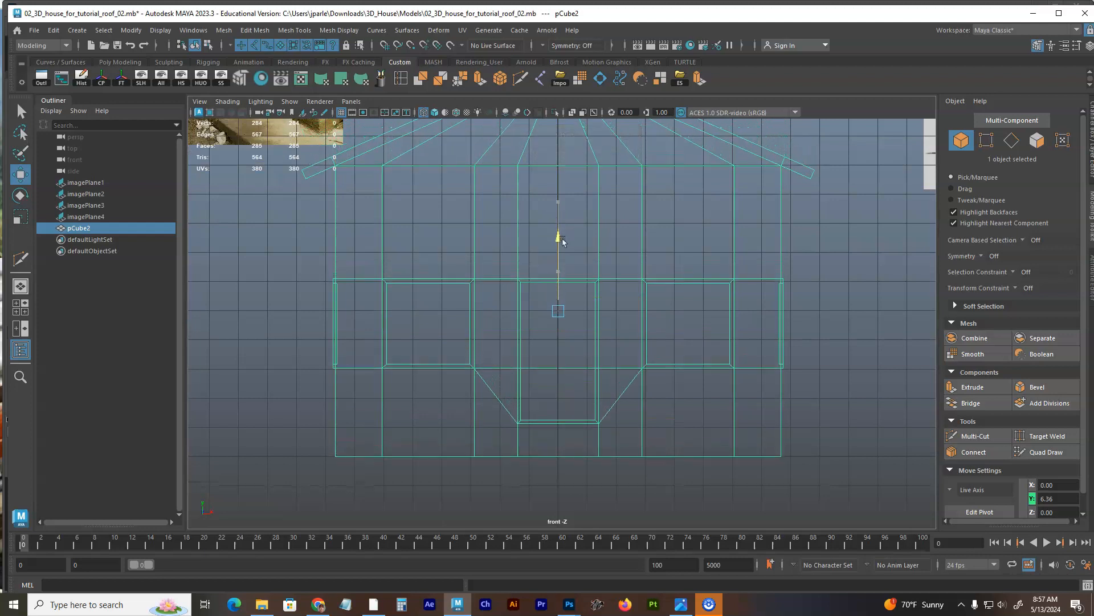
Step: Select all the bottom vertices of the house and snap them vertically onto the grid's origin line
{"action": "key", "text": "F8"}
{"action": "left_click_drag", "start_coordinate": [299, 439], "coordinate": [809, 484]}
{"action": "scroll", "coordinate": [616, 477], "scroll_direction": "up", "scroll_amount": 1}
{"action": "middle_click_drag", "start_coordinate": [616, 477], "coordinate": [634, 406], "text": "alt"}
{"action": "left_click_drag", "start_coordinate": [542, 379], "coordinate": [636, 432], "text": "ctrl+alt"}
{"action": "left_click_drag", "start_coordinate": [429, 238], "coordinate": [568, 335], "text": "ctrl+alt"}
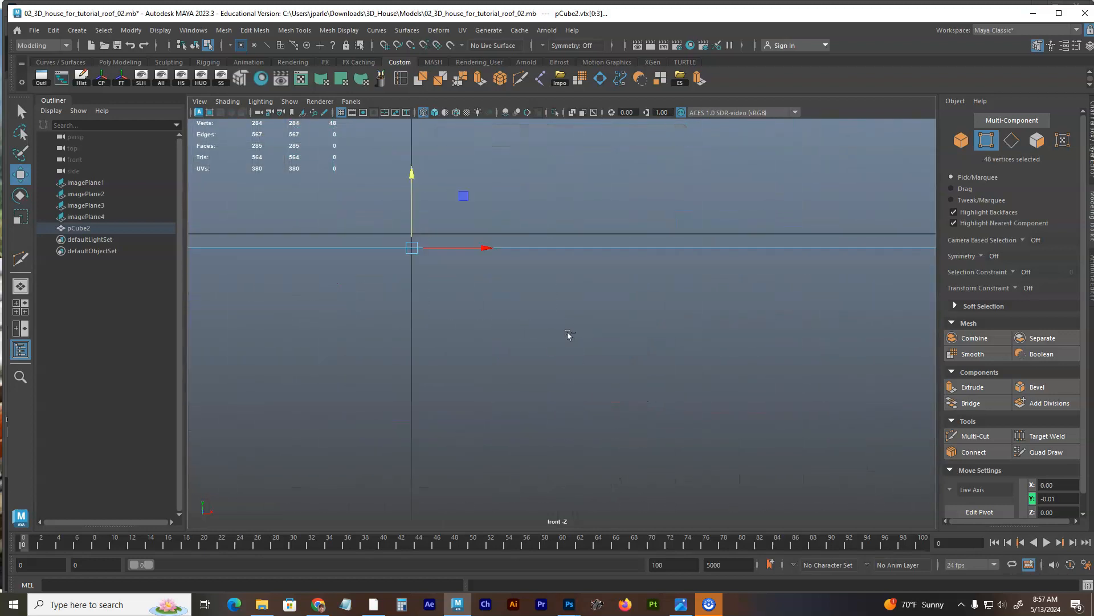
{"action": "middle_click_drag", "start_coordinate": [493, 301], "coordinate": [616, 404], "text": "alt"}
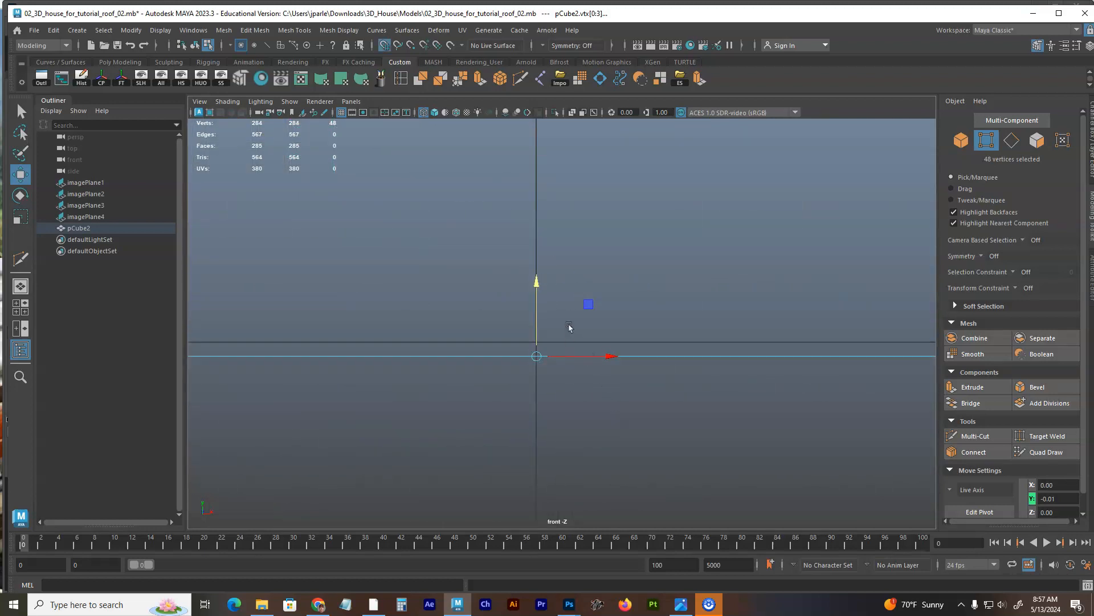
{"action": "left_click_drag", "start_coordinate": [530, 285], "coordinate": [538, 265]}
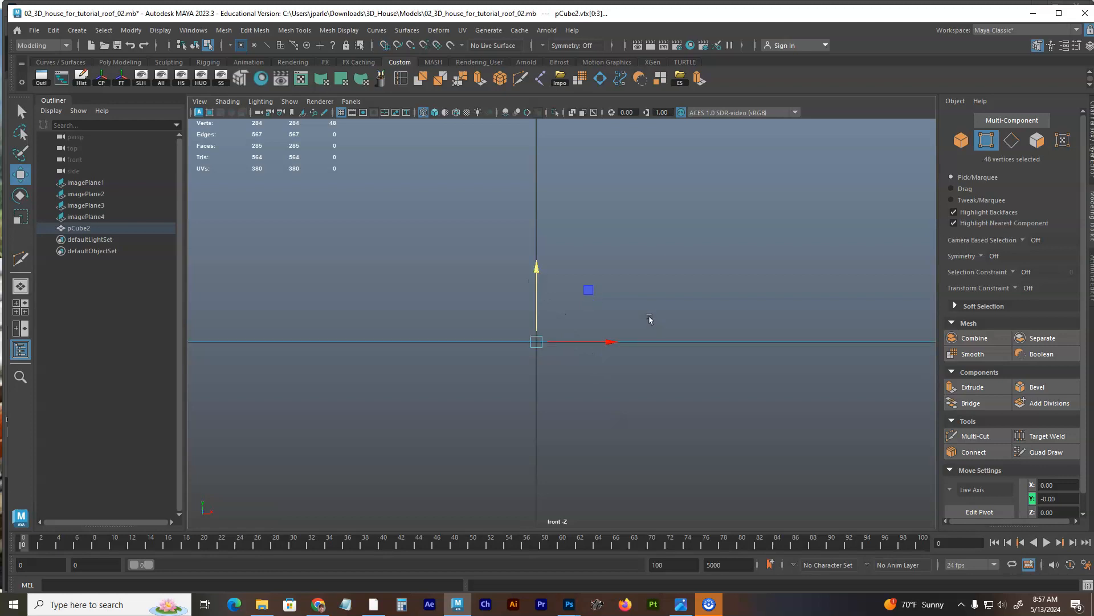
Step: Return to the perspective view in object mode, deselect the house and display it shaded
{"action": "key", "text": "space"}
{"action": "left_click_drag", "start_coordinate": [647, 317], "coordinate": [658, 294]}
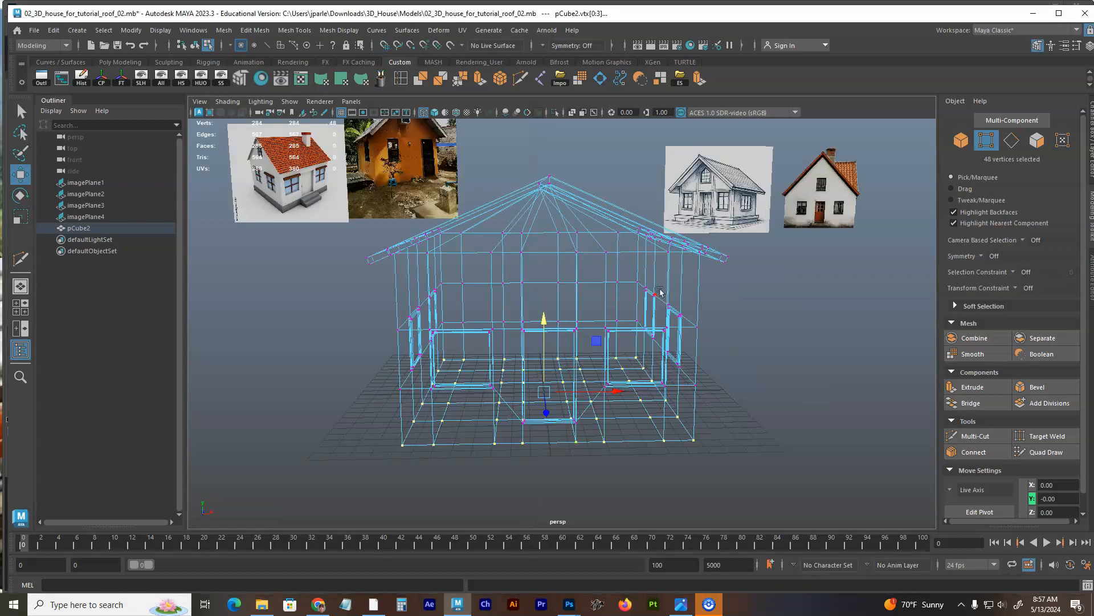
{"action": "key", "text": "F8"}
{"action": "left_click", "coordinate": [758, 360]}
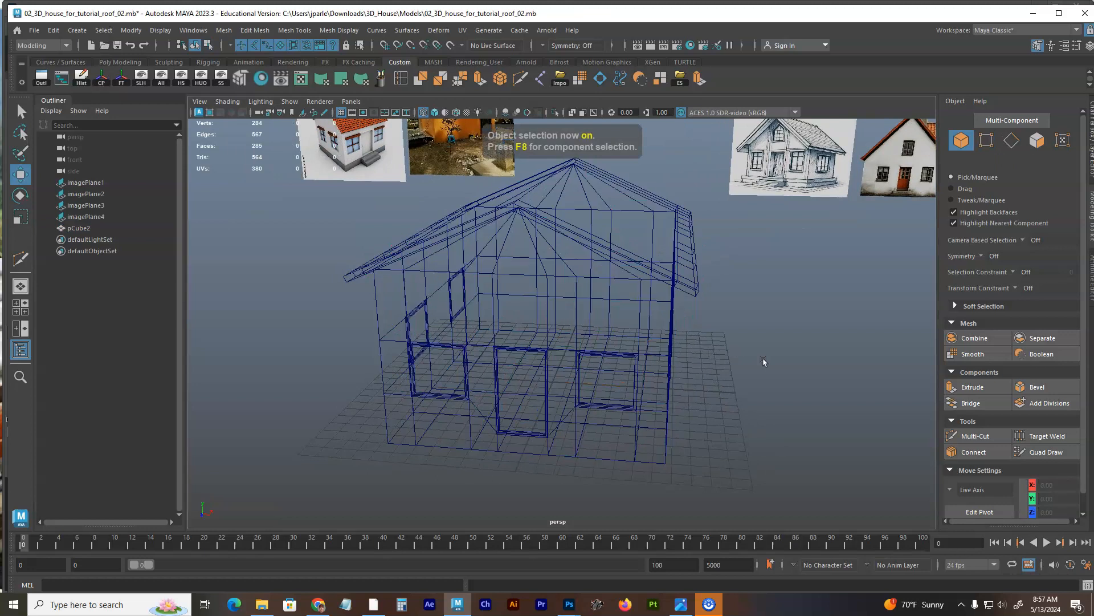
{"action": "key", "text": "5"}
{"action": "left_click_drag", "start_coordinate": [752, 379], "coordinate": [632, 384], "text": "alt"}
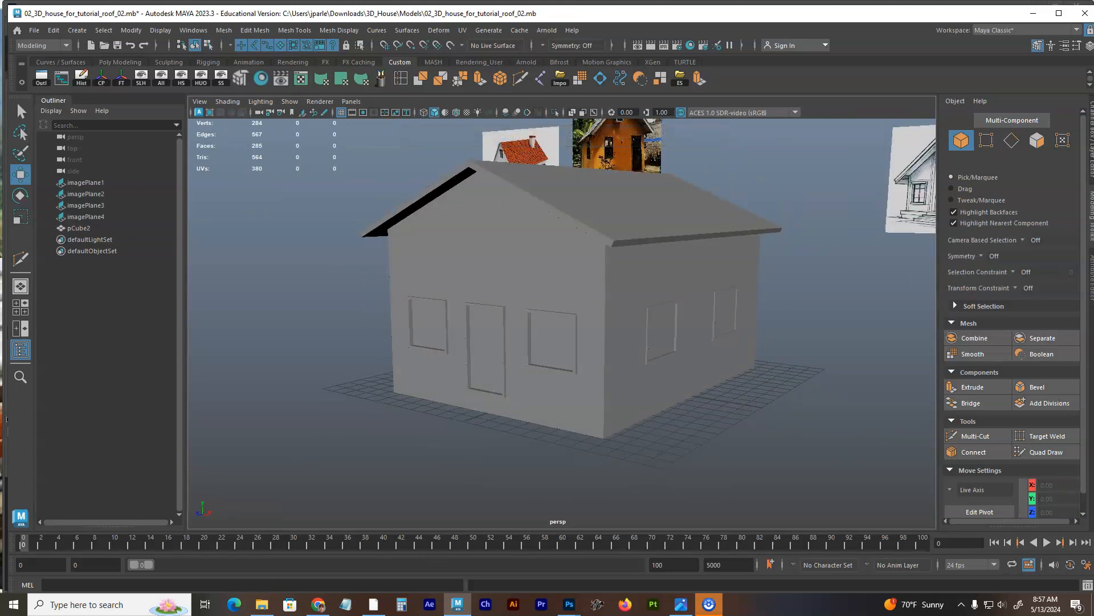
Step: Switch to the photo viewer, compare the chimney references chimney_01.jpg to chimney_03.jpg, and return to Maya
{"action": "left_click", "coordinate": [682, 606]}
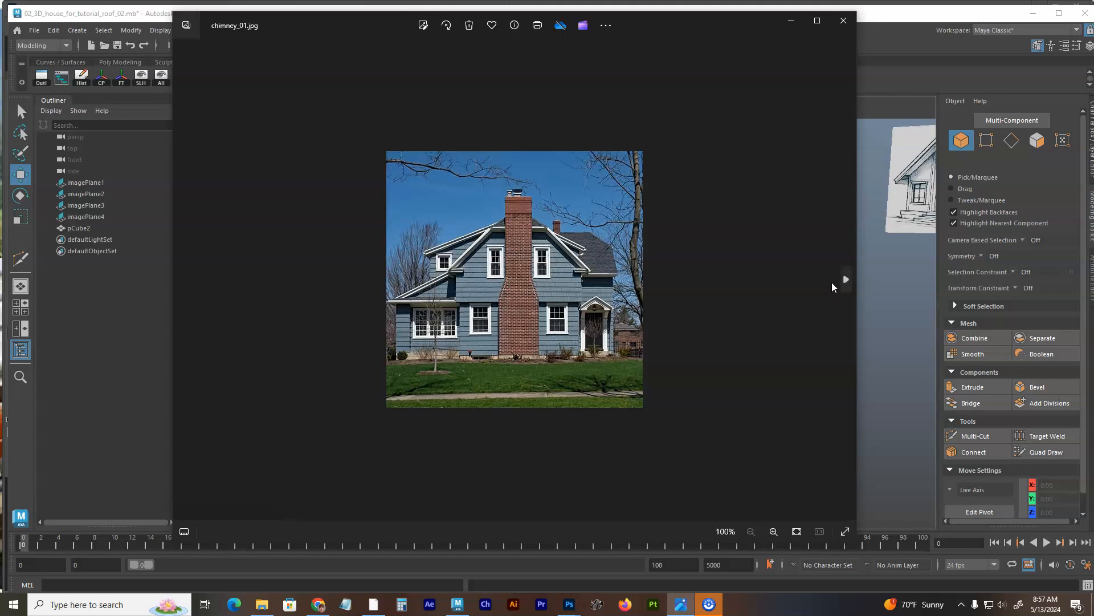
{"action": "left_click", "coordinate": [846, 281]}
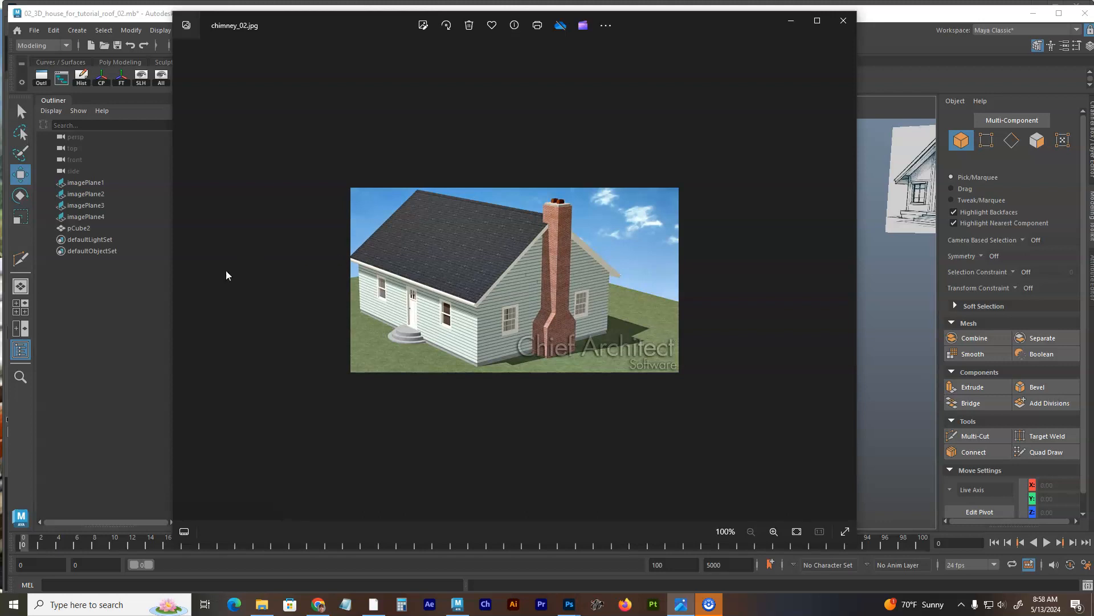
{"action": "left_click", "coordinate": [183, 279]}
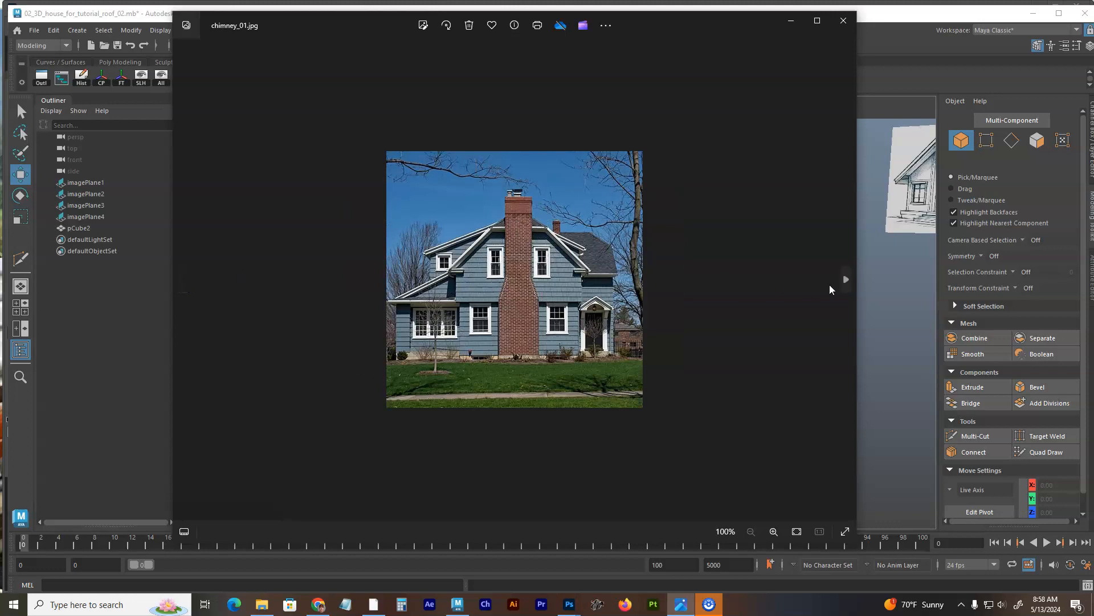
{"action": "left_click", "coordinate": [845, 280]}
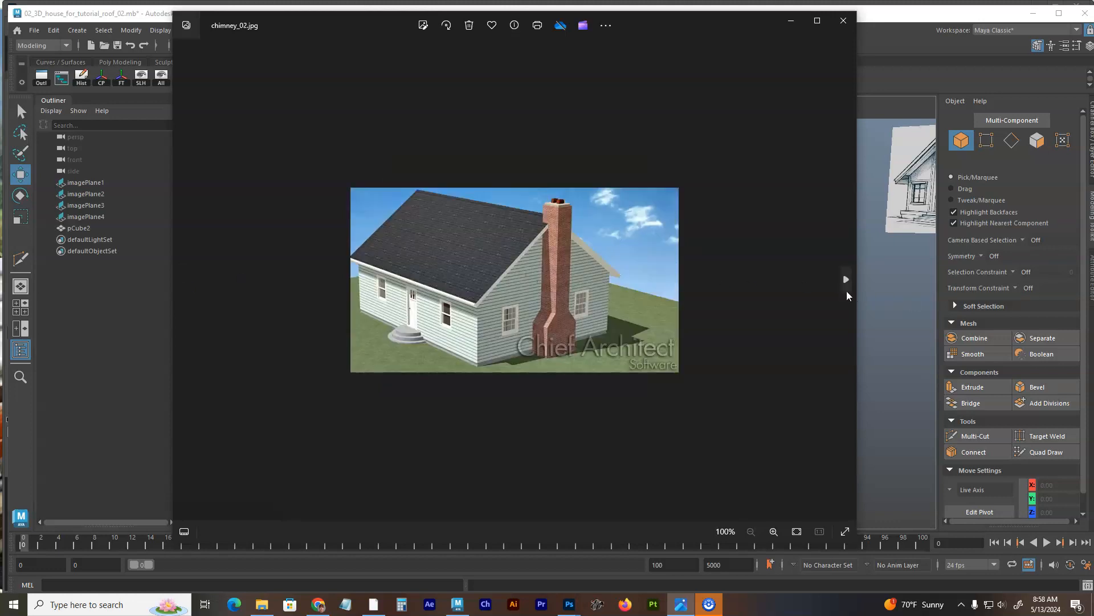
{"action": "left_click", "coordinate": [845, 285]}
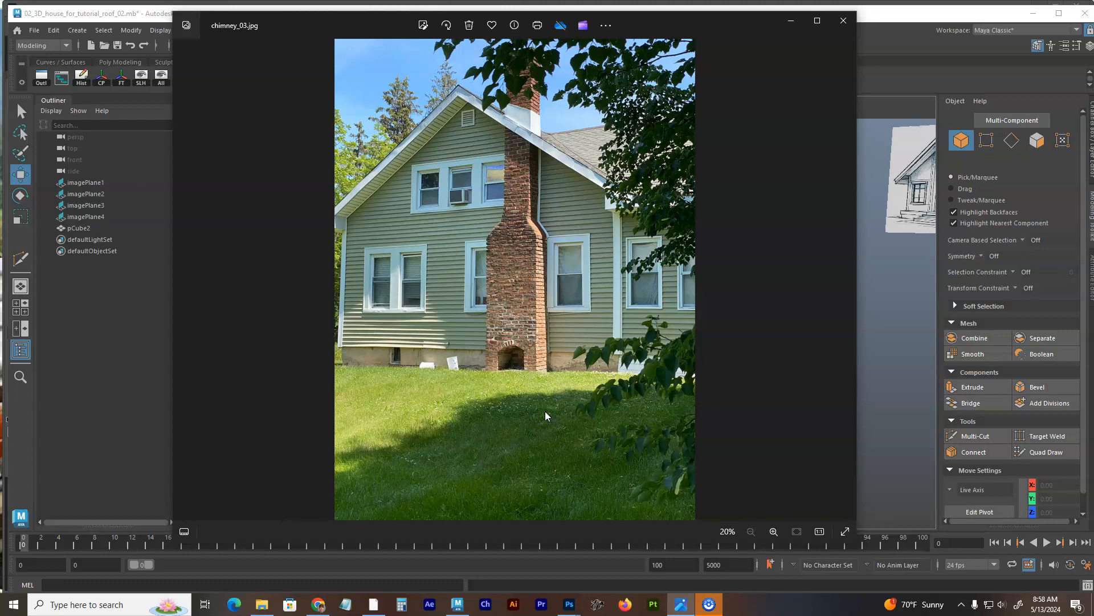
{"action": "left_click", "coordinate": [917, 111]}
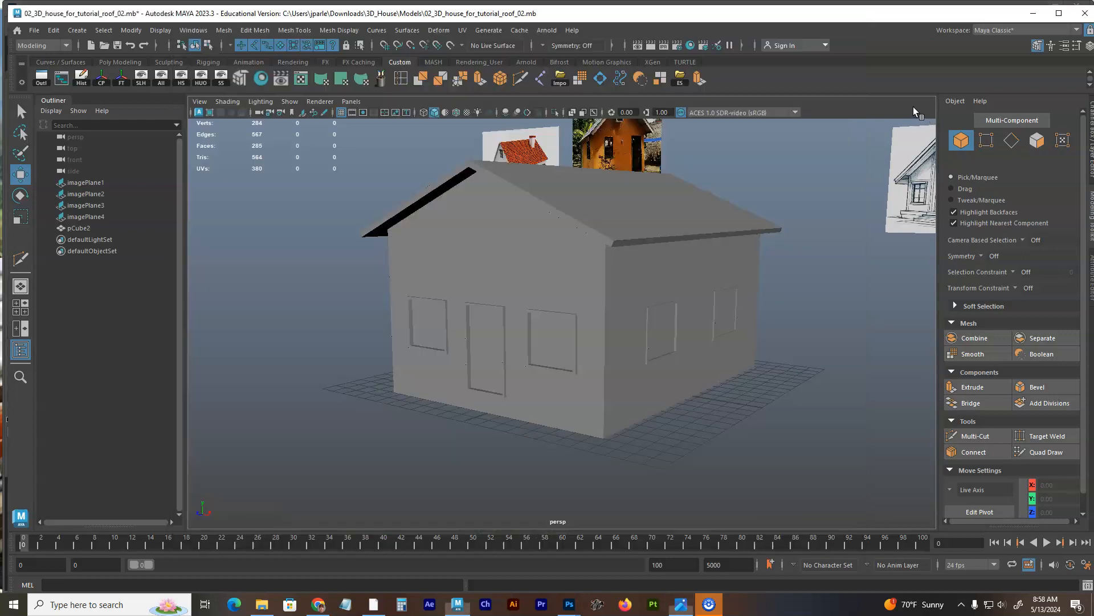
Step: Select the house mesh and switch from the Move tool to the Select tool
{"action": "left_click_drag", "start_coordinate": [643, 379], "coordinate": [639, 377], "text": "alt"}
{"action": "left_click", "coordinate": [639, 378]}
{"action": "middle_click_drag", "start_coordinate": [639, 377], "coordinate": [665, 339], "text": "alt"}
{"action": "right_click_drag", "start_coordinate": [665, 339], "coordinate": [711, 340], "text": "alt"}
{"action": "left_click_drag", "start_coordinate": [606, 367], "coordinate": [669, 374], "text": "alt"}
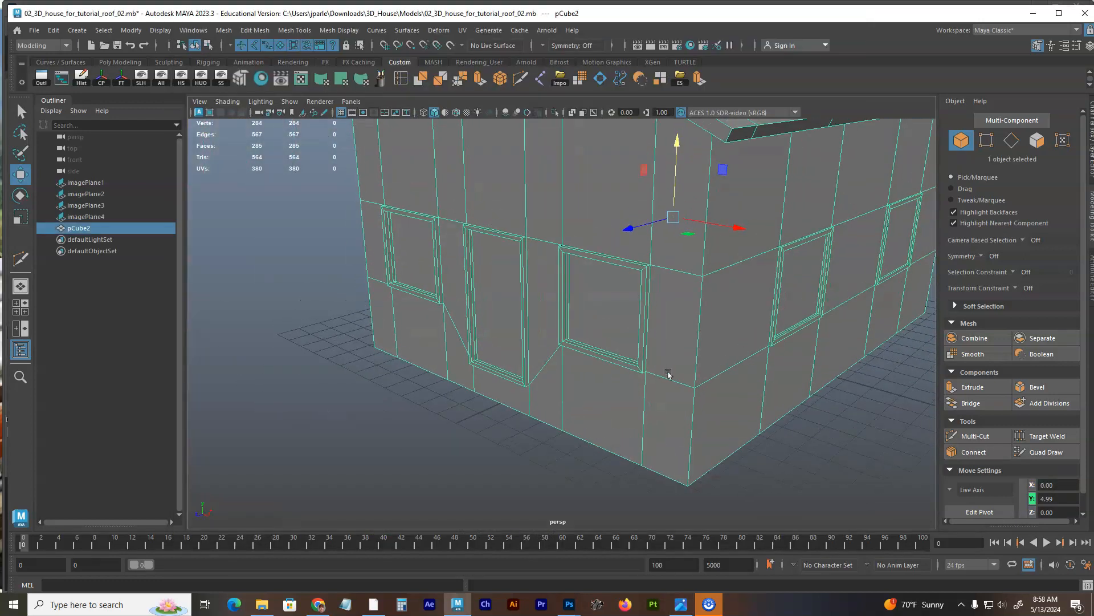
{"action": "key", "text": "q"}
{"action": "middle_click_drag", "start_coordinate": [697, 349], "coordinate": [689, 377], "text": "alt"}
{"action": "right_click_drag", "start_coordinate": [688, 378], "coordinate": [651, 343], "text": "alt"}
{"action": "middle_click_drag", "start_coordinate": [673, 334], "coordinate": [656, 372], "text": "alt"}
{"action": "left_click_drag", "start_coordinate": [713, 357], "coordinate": [676, 342], "text": "alt"}
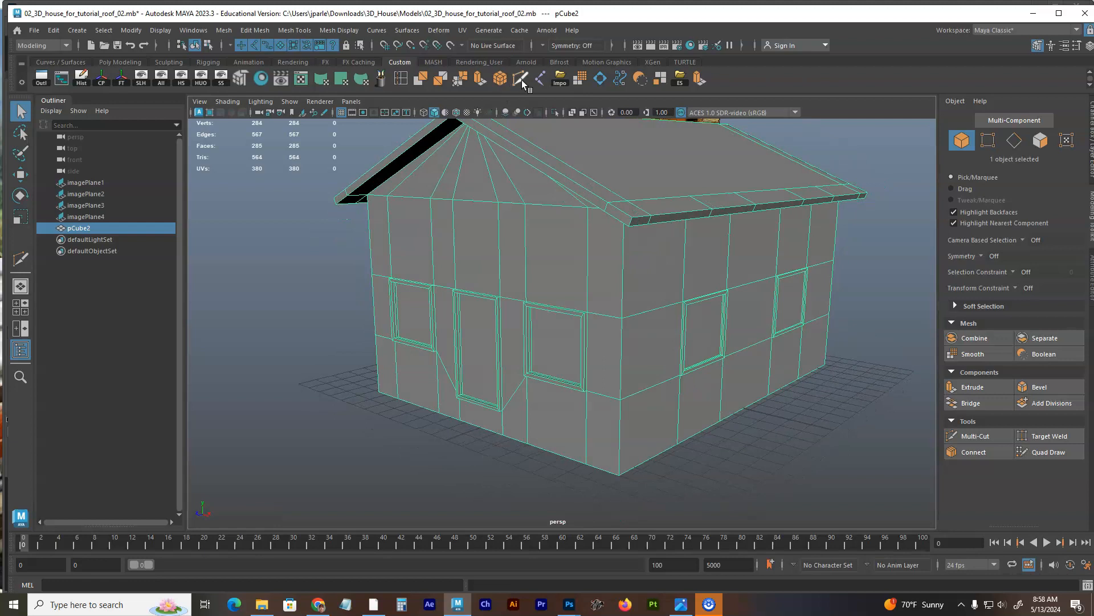
Step: Activate the Multi-Cut tool on the house mesh and set symmetry to Object X
{"action": "left_click", "coordinate": [284, 32]}
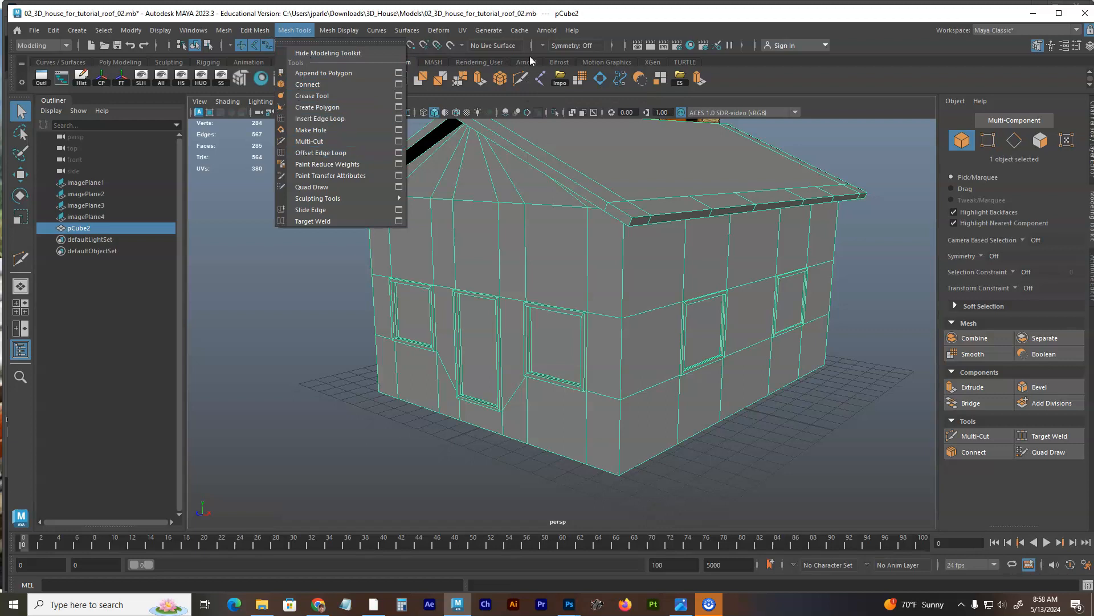
{"action": "left_click", "coordinate": [613, 13]}
{"action": "left_click_drag", "start_coordinate": [553, 208], "coordinate": [579, 202], "text": "alt"}
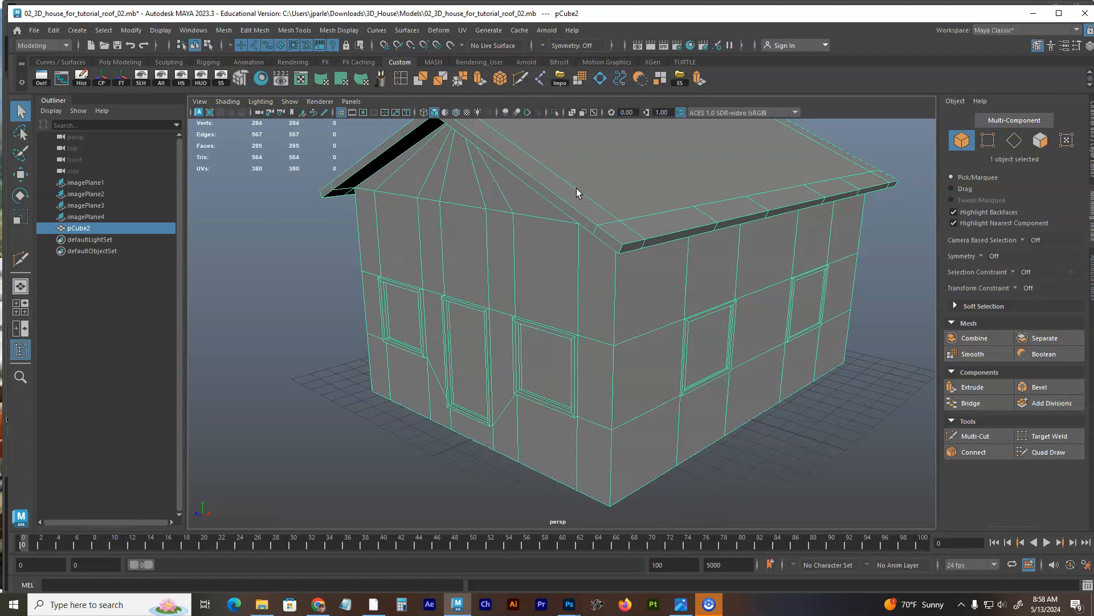
{"action": "left_click", "coordinate": [519, 84]}
{"action": "middle_click_drag", "start_coordinate": [525, 264], "coordinate": [517, 226], "text": "alt"}
{"action": "right_click_drag", "start_coordinate": [518, 226], "coordinate": [587, 225], "text": "alt"}
{"action": "middle_click_drag", "start_coordinate": [536, 262], "coordinate": [562, 231], "text": "alt"}
{"action": "right_click_drag", "start_coordinate": [535, 249], "coordinate": [596, 249], "text": "alt"}
{"action": "left_click_drag", "start_coordinate": [551, 255], "coordinate": [622, 250], "text": "alt"}
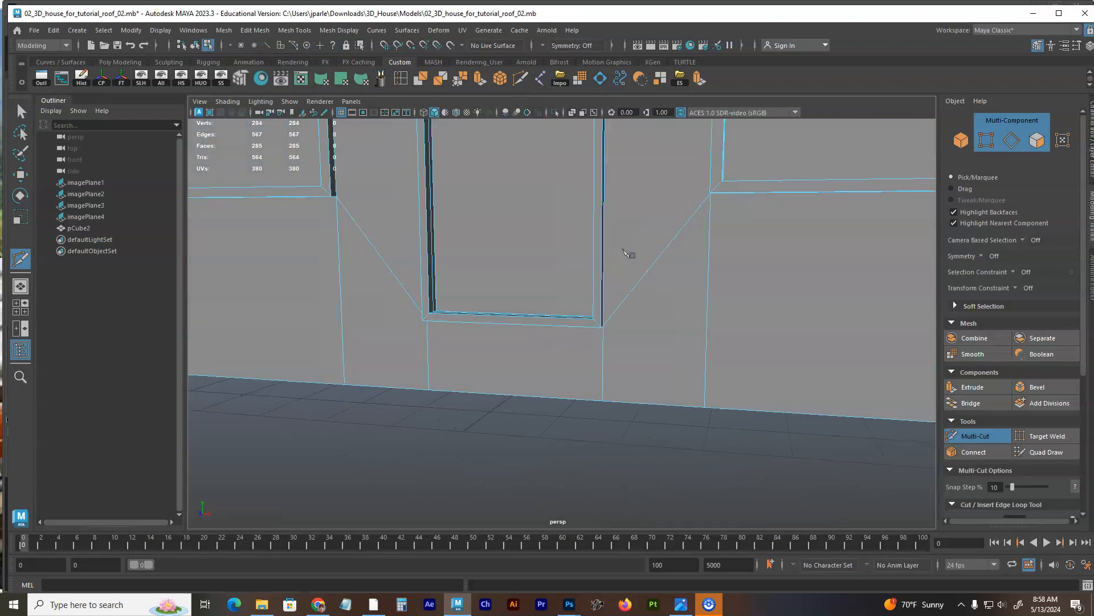
{"action": "scroll", "coordinate": [626, 253], "scroll_direction": "down", "scroll_amount": 3}
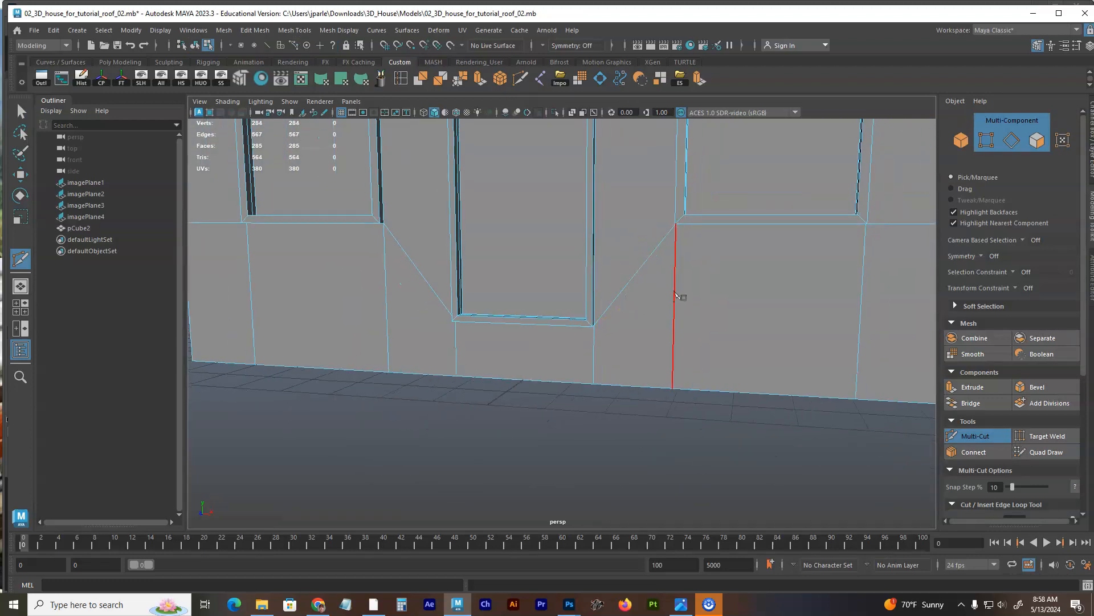
{"action": "left_click", "coordinate": [855, 399]}
{"action": "left_click_drag", "start_coordinate": [766, 326], "coordinate": [624, 340], "text": "alt"}
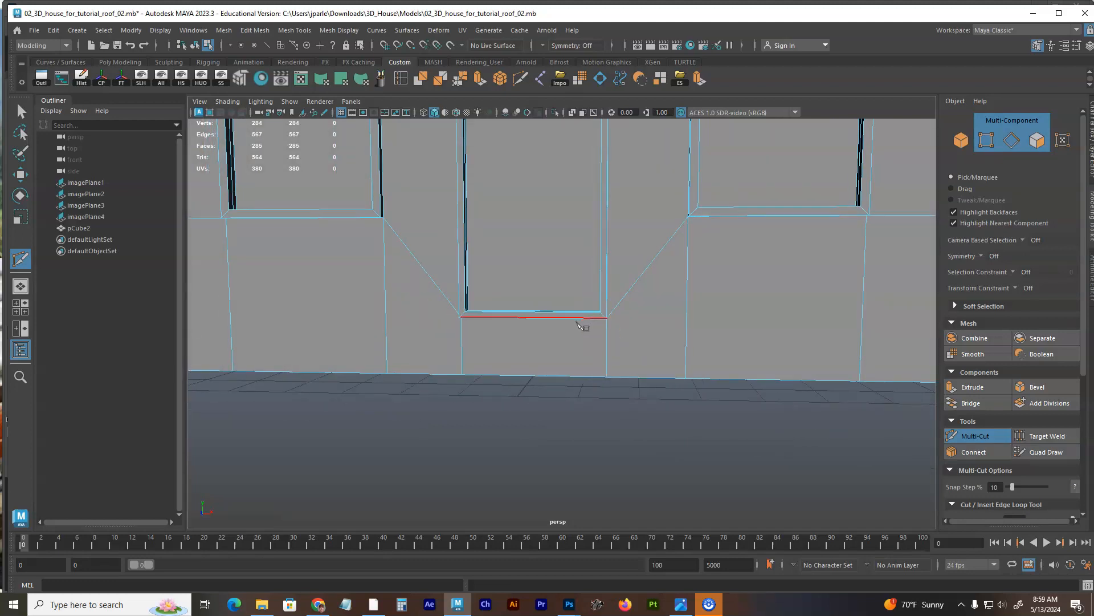
{"action": "scroll", "coordinate": [577, 323], "scroll_direction": "up", "scroll_amount": 3}
{"action": "left_click", "coordinate": [660, 311]}
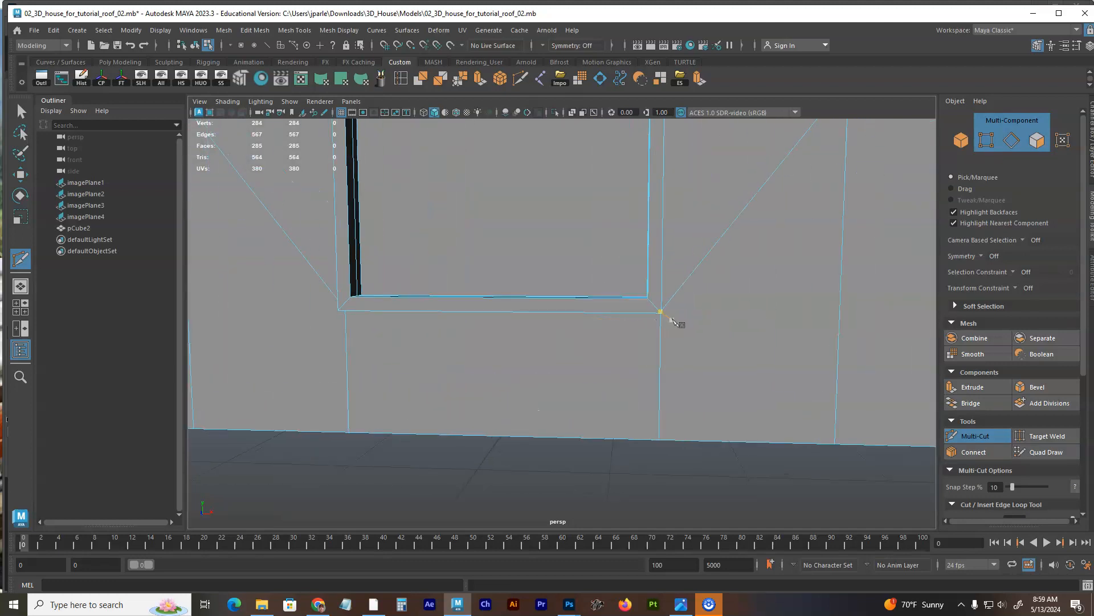
{"action": "left_click_drag", "start_coordinate": [713, 326], "coordinate": [559, 317], "text": "alt"}
{"action": "middle_click_drag", "start_coordinate": [629, 308], "coordinate": [623, 325], "text": "alt"}
{"action": "left_click", "coordinate": [544, 45]}
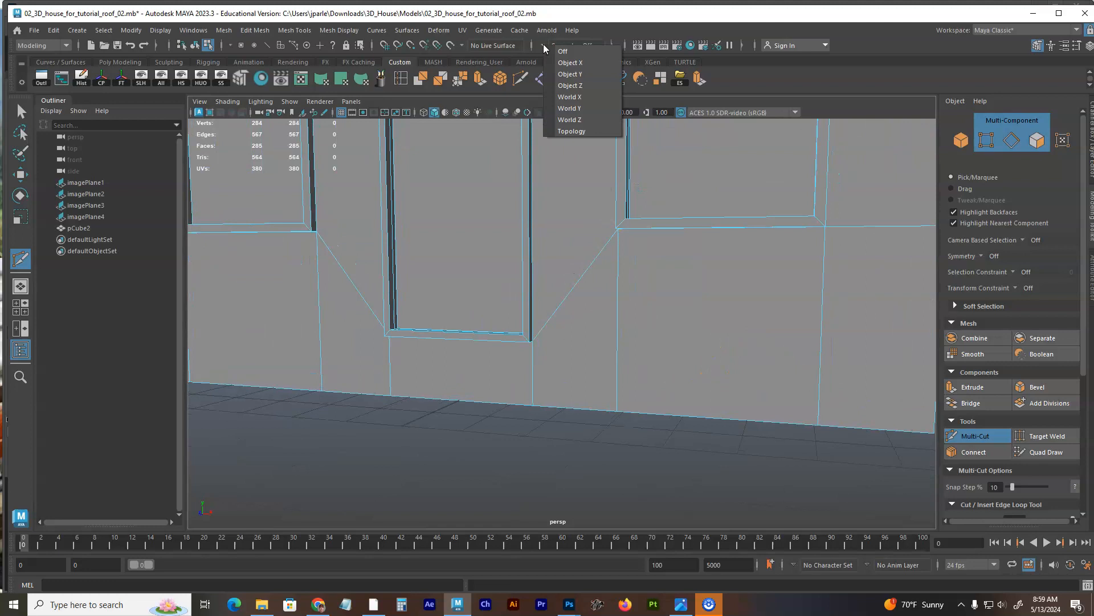
{"action": "left_click", "coordinate": [561, 63]}
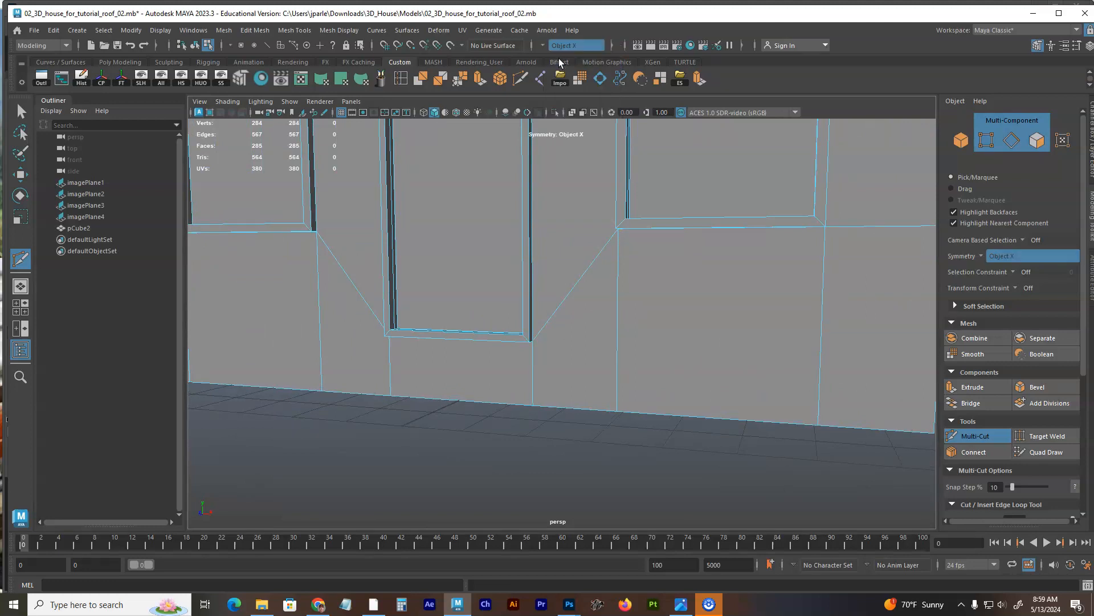
Step: Start a horizontal cut at the door's lower corner and extend it level to the neighbouring vertical edge of the front wall
{"action": "middle_click_drag", "start_coordinate": [571, 284], "coordinate": [566, 288], "text": "alt"}
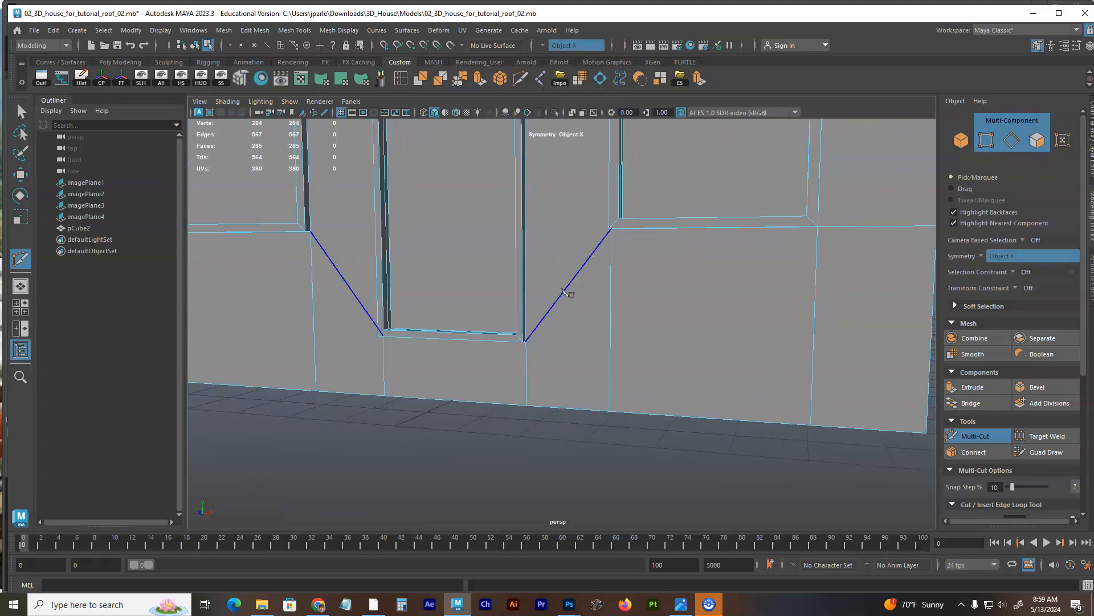
{"action": "right_click_drag", "start_coordinate": [565, 288], "coordinate": [577, 275], "text": "alt"}
{"action": "left_click_drag", "start_coordinate": [580, 275], "coordinate": [522, 344]}
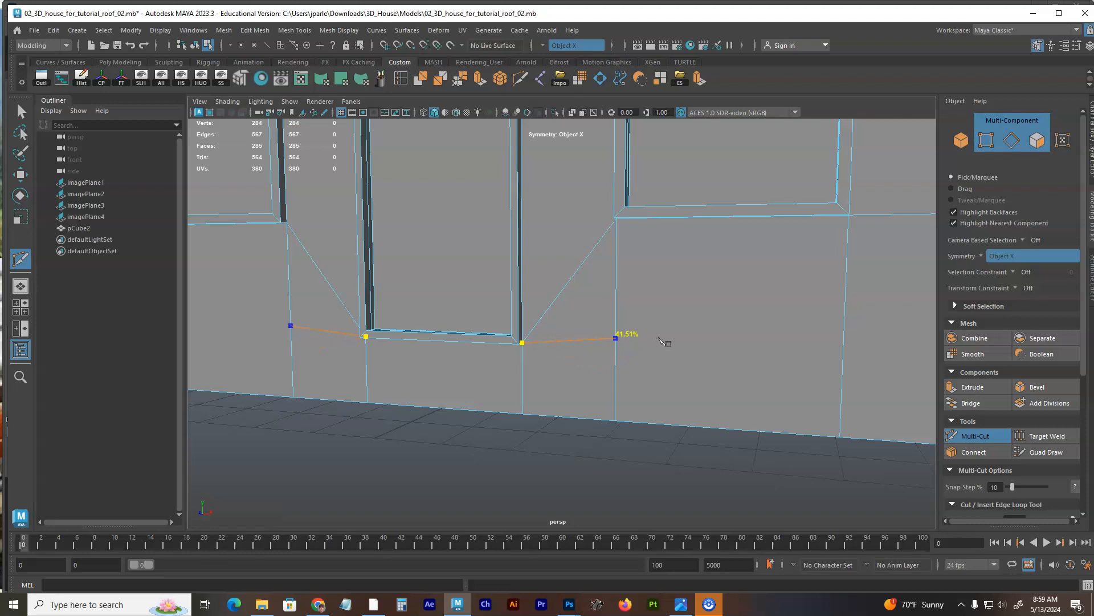
{"action": "mouse_move", "coordinate": [659, 338]}
{"action": "left_mouse_down"}
{"action": "mouse_move", "coordinate": [668, 261]}
{"action": "mouse_move", "coordinate": [682, 357]}
{"action": "mouse_move", "coordinate": [684, 320]}
{"action": "mouse_move", "coordinate": [679, 334]}
{"action": "left_mouse_up"}
{"action": "left_click_drag", "start_coordinate": [680, 338], "coordinate": [623, 342]}
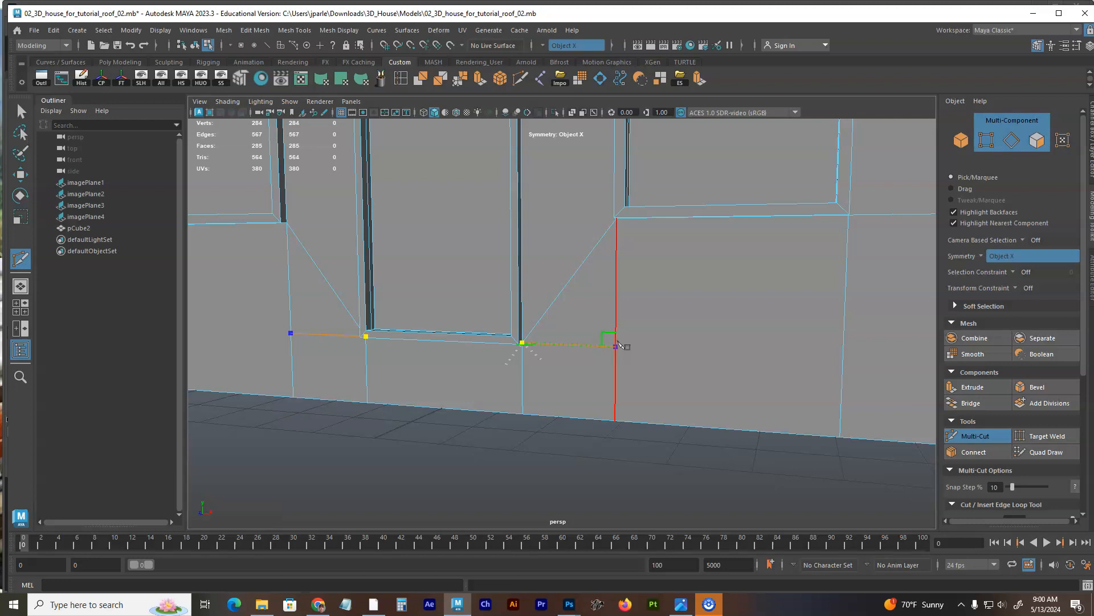
{"action": "left_click", "coordinate": [615, 346]}
Step: Continue the cut across the front wall, around the house corner and onto the side wall's first vertical edge
{"action": "left_click_drag", "start_coordinate": [655, 337], "coordinate": [572, 284], "text": "alt"}
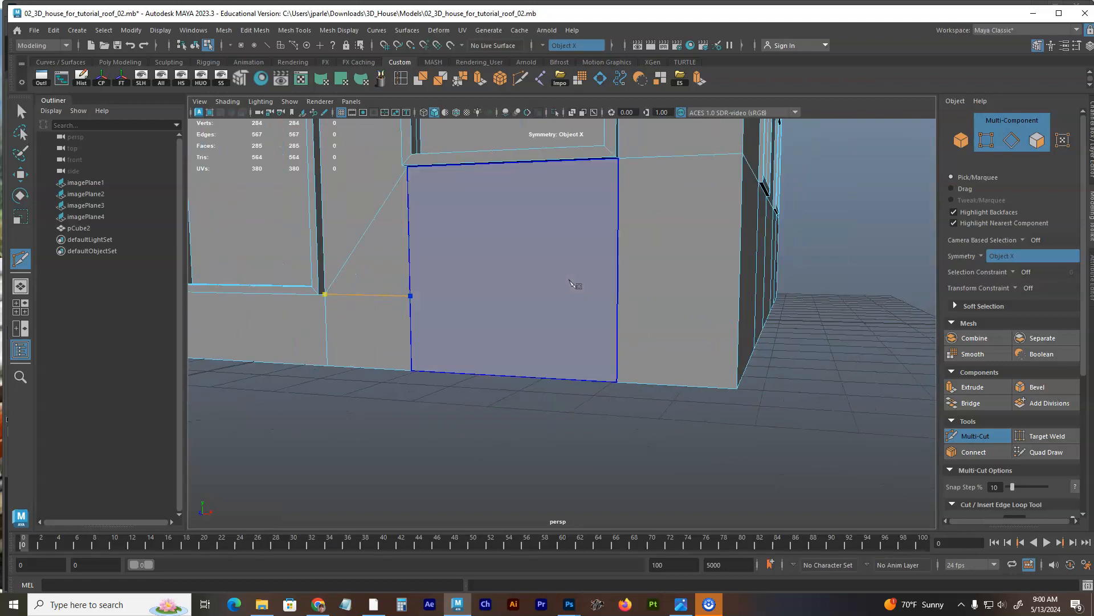
{"action": "left_click", "coordinate": [622, 278]}
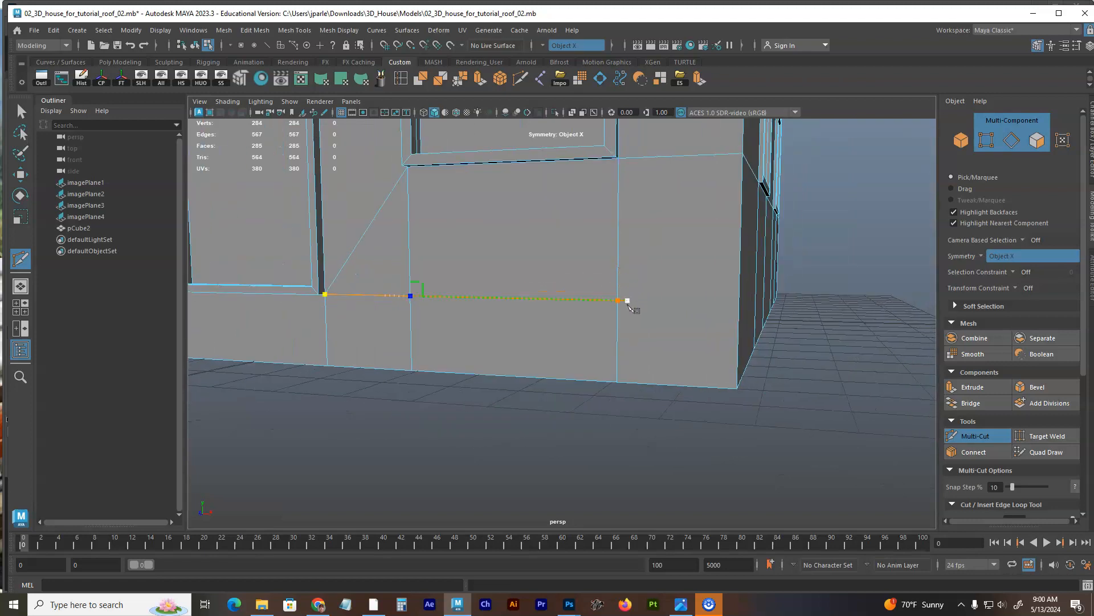
{"action": "left_click_drag", "start_coordinate": [628, 298], "coordinate": [528, 315], "text": "alt"}
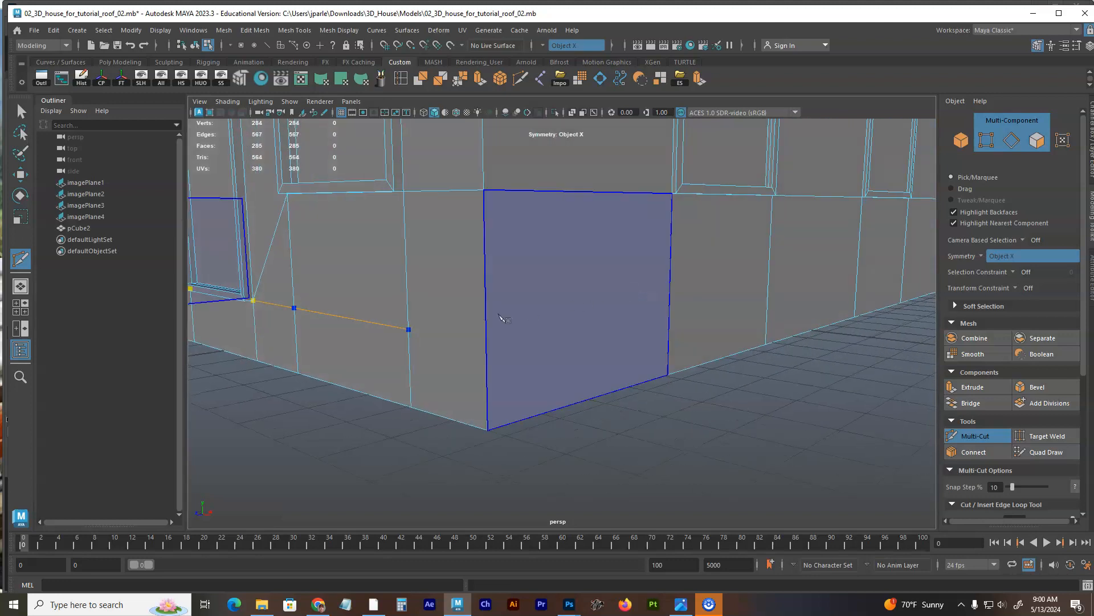
{"action": "left_click", "coordinate": [487, 316]}
{"action": "left_click", "coordinate": [673, 293]}
Step: Extend the cut below the side wall's windows through each vertical edge to the rear corner of the house
{"action": "left_click_drag", "start_coordinate": [742, 295], "coordinate": [681, 315], "text": "alt"}
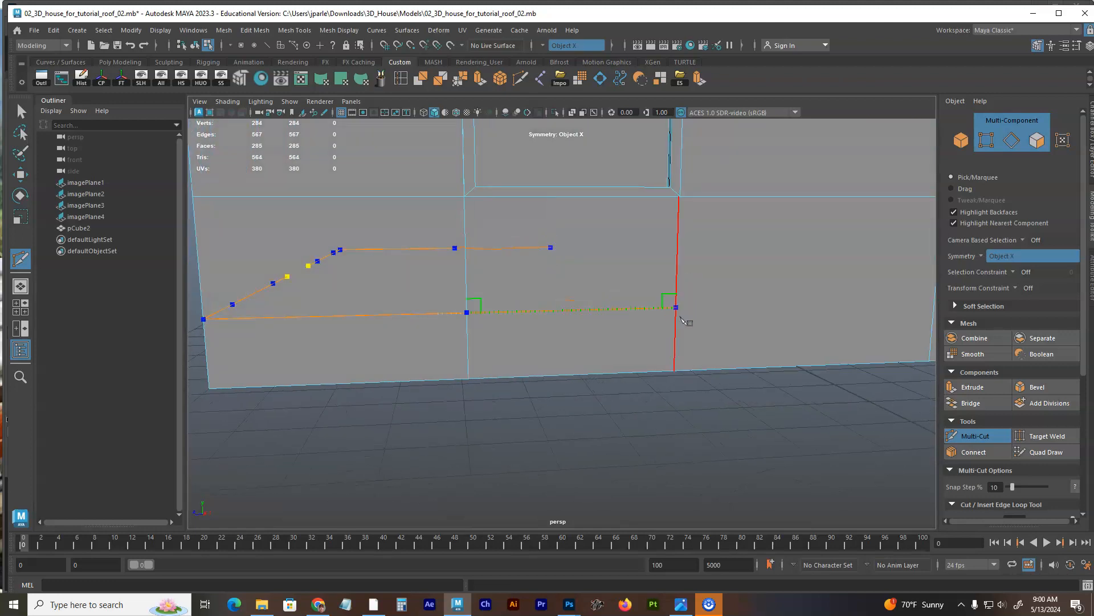
{"action": "middle_click_drag", "start_coordinate": [736, 292], "coordinate": [602, 277], "text": "alt"}
{"action": "left_click_drag", "start_coordinate": [629, 270], "coordinate": [575, 279], "text": "alt"}
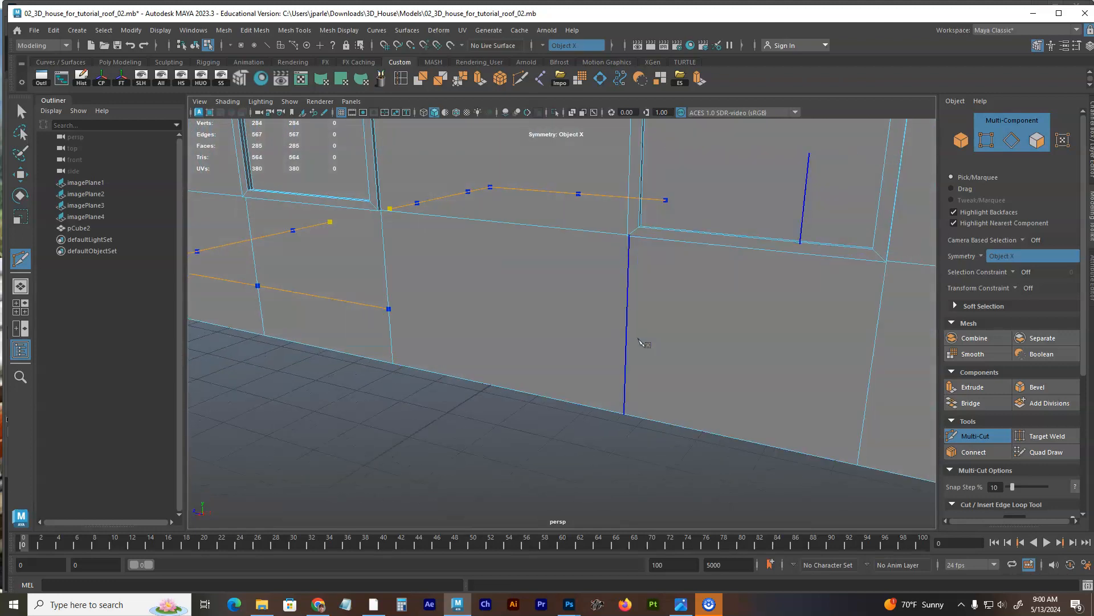
{"action": "left_click", "coordinate": [627, 337]}
{"action": "left_click_drag", "start_coordinate": [632, 337], "coordinate": [593, 311], "text": "alt"}
{"action": "left_click", "coordinate": [643, 311]}
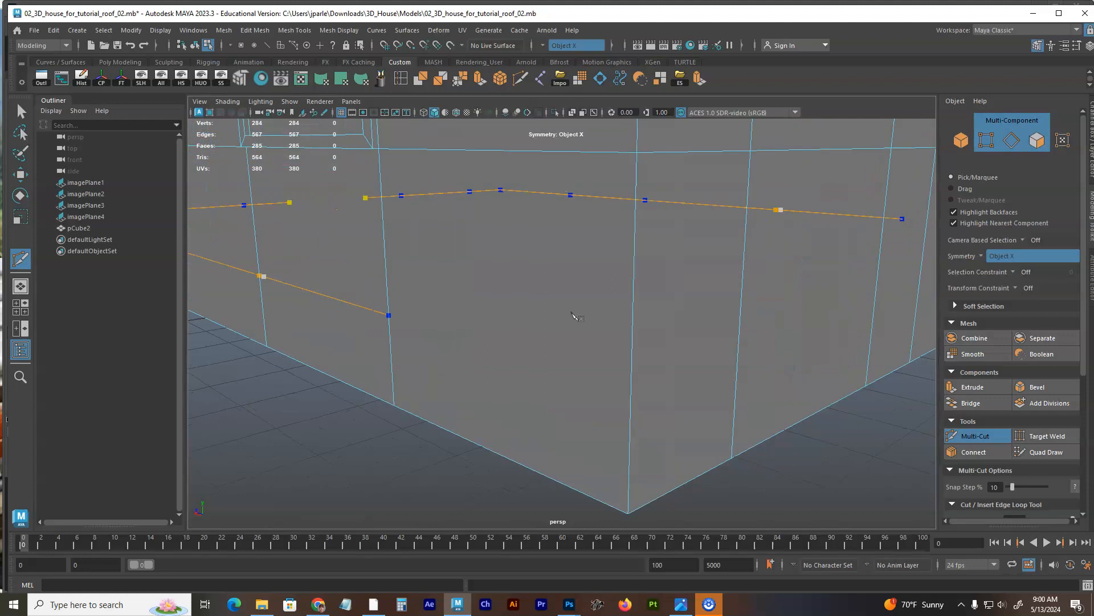
{"action": "left_click", "coordinate": [631, 390]}
Step: Carry the cut along the back wall to its centre edge and commit it
{"action": "left_click_drag", "start_coordinate": [695, 318], "coordinate": [476, 245], "text": "alt"}
{"action": "left_click", "coordinate": [602, 253]}
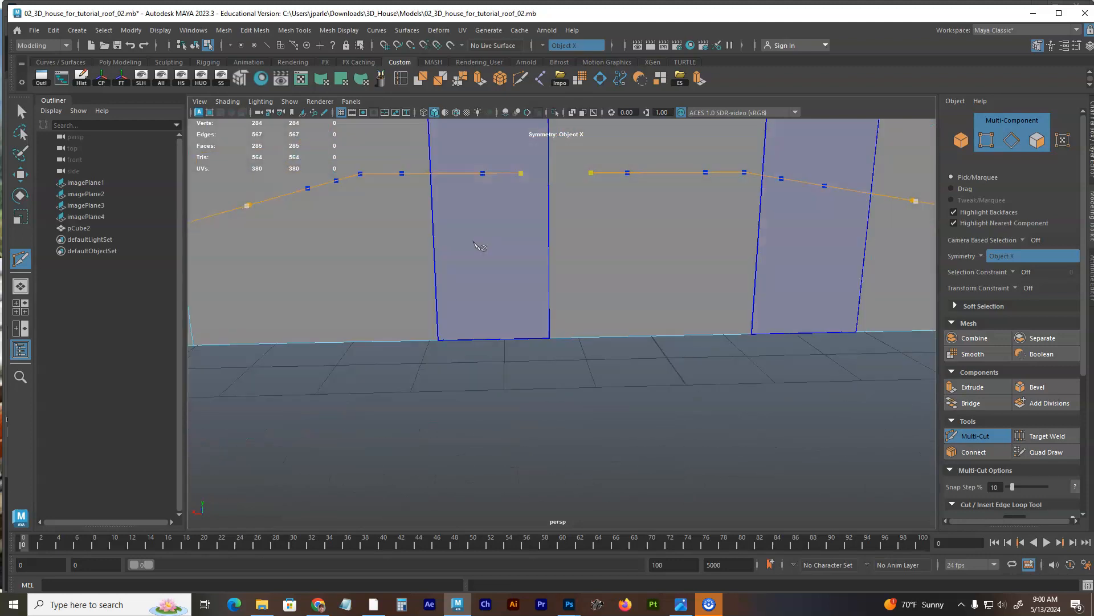
{"action": "left_click", "coordinate": [435, 257]}
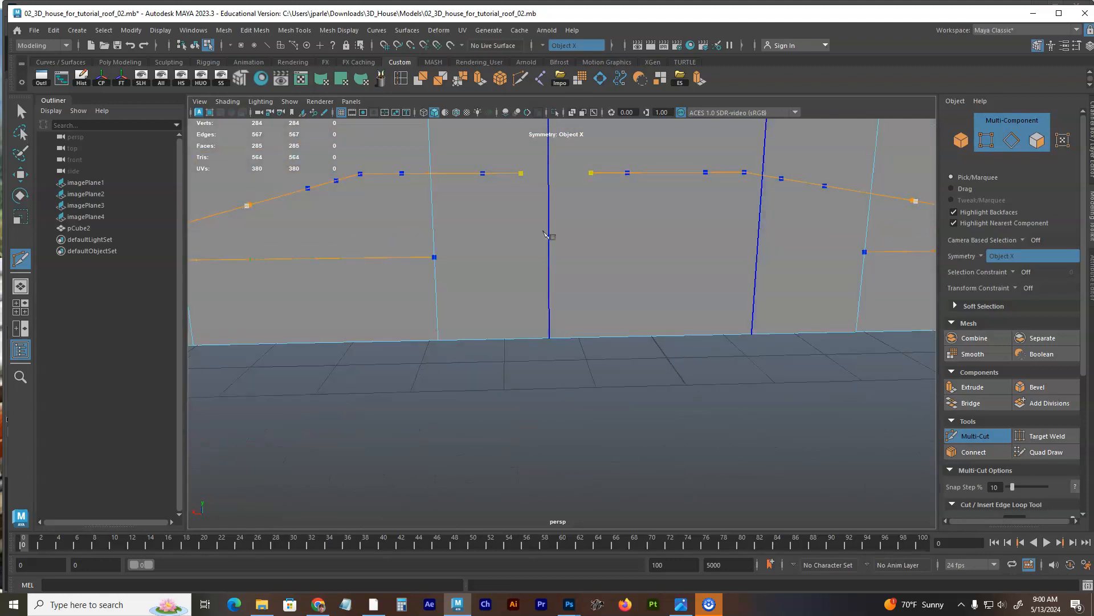
{"action": "left_click", "coordinate": [549, 254]}
{"action": "mouse_move", "coordinate": [623, 262]}
{"action": "left_mouse_down", "text": "alt"}
{"action": "mouse_move", "coordinate": [631, 313]}
{"action": "mouse_move", "coordinate": [634, 246]}
{"action": "left_mouse_up", "text": "alt"}
{"action": "key", "text": "Return"}
Step: Turn symmetry off and cut across the remaining gap in the back wall to close the edge loop
{"action": "left_click", "coordinate": [545, 46]}
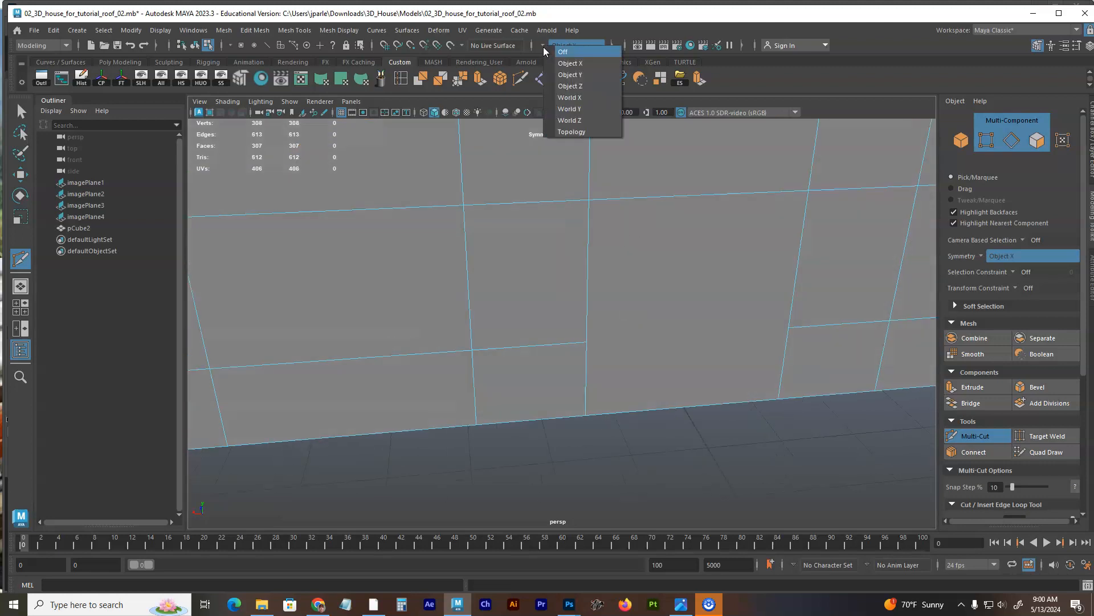
{"action": "left_click", "coordinate": [558, 51]}
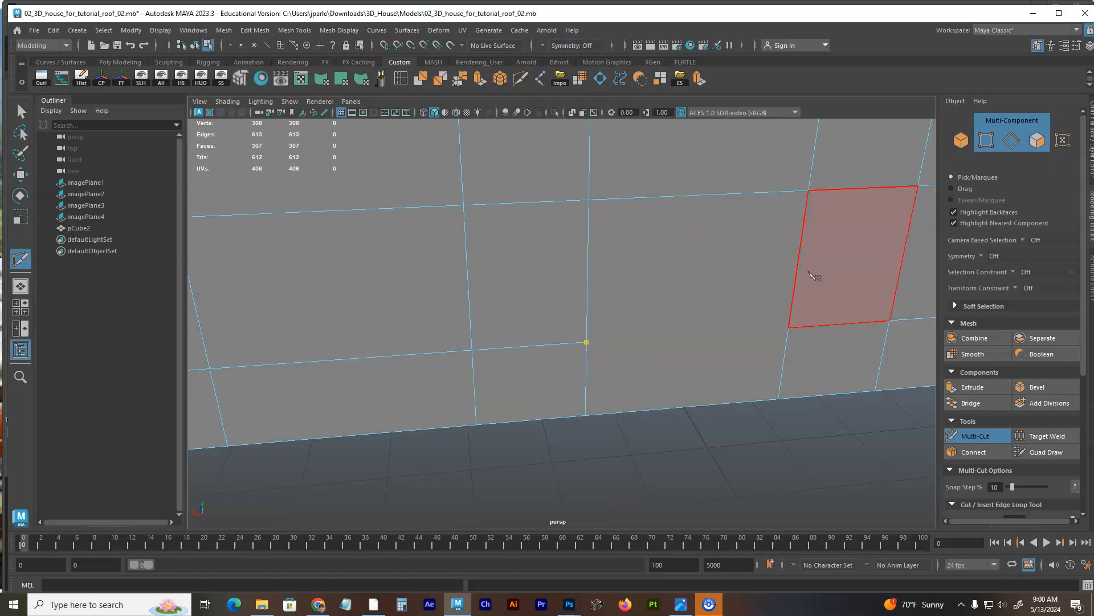
{"action": "key", "text": "Return"}
{"action": "scroll", "coordinate": [747, 303], "scroll_direction": "down", "scroll_amount": 5}
{"action": "left_click", "coordinate": [573, 273]}
Step: Leave the Multi-Cut tool and delete the surplus vertex from the house mesh
{"action": "mouse_move", "coordinate": [559, 293]}
{"action": "left_mouse_down", "text": "alt"}
{"action": "mouse_move", "coordinate": [601, 293]}
{"action": "mouse_move", "coordinate": [564, 285]}
{"action": "mouse_move", "coordinate": [623, 262]}
{"action": "mouse_move", "coordinate": [560, 311]}
{"action": "left_mouse_up", "text": "alt"}
{"action": "key", "text": "q"}
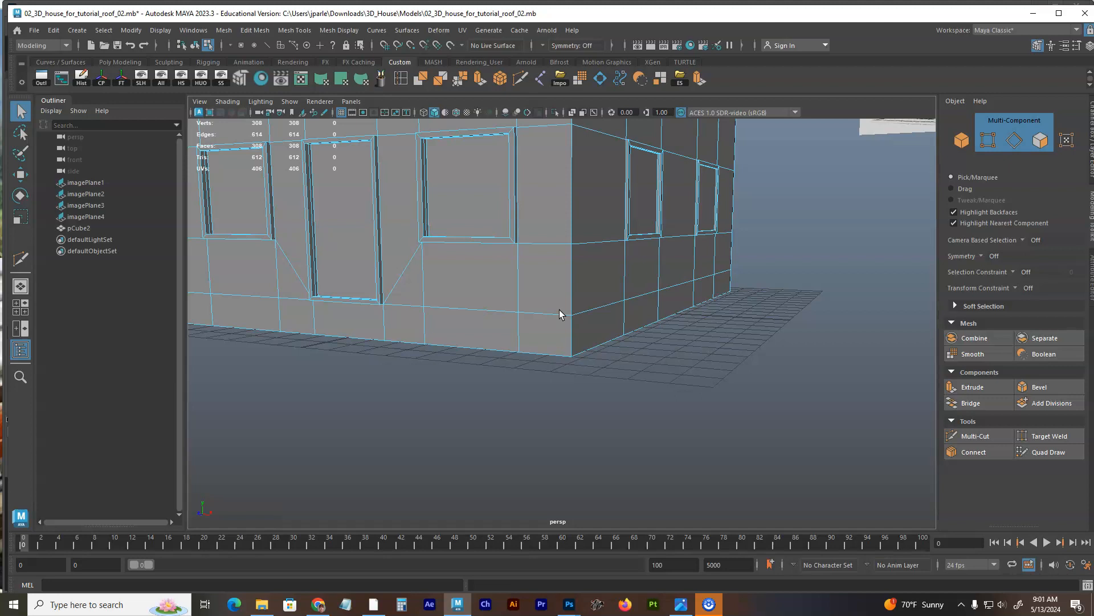
{"action": "left_click_drag", "start_coordinate": [559, 311], "coordinate": [495, 380], "text": "alt"}
{"action": "key", "text": "F9"}
{"action": "key", "text": "4"}
{"action": "key", "text": "Delete"}
{"action": "key", "text": "F8"}
Step: In the front wireframe view, select the band of faces below the new edge loop at the base of the house
{"action": "key", "text": "space"}
{"action": "right_click_drag", "start_coordinate": [547, 349], "coordinate": [473, 346], "text": "alt"}
{"action": "key", "text": "f"}
{"action": "middle_click_drag", "start_coordinate": [562, 455], "coordinate": [557, 260], "text": "alt"}
{"action": "left_click", "coordinate": [1044, 138]}
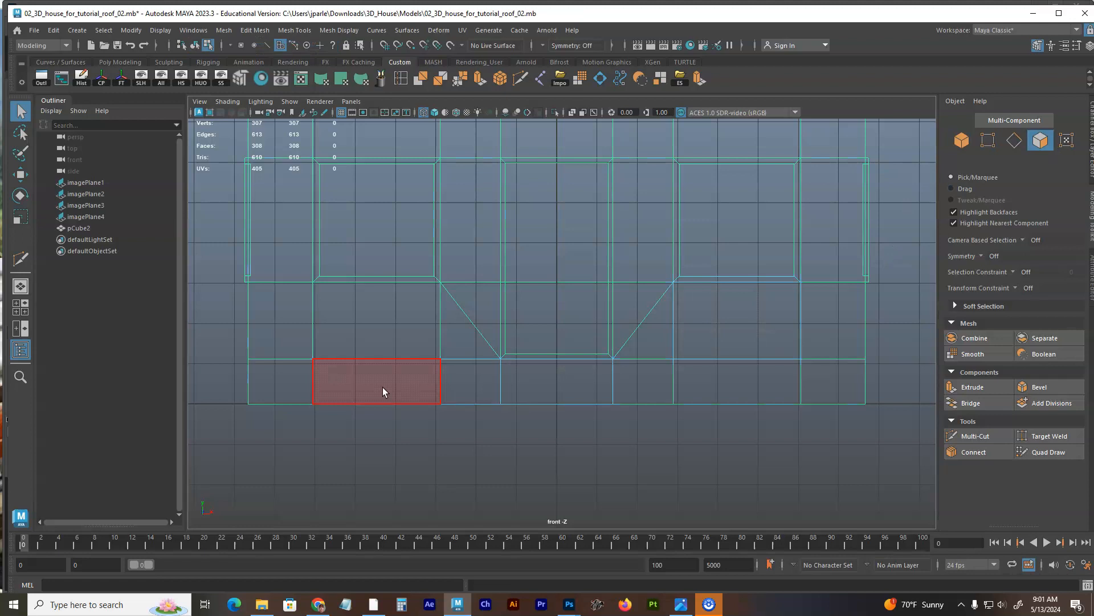
{"action": "left_click_drag", "start_coordinate": [227, 378], "coordinate": [886, 425]}
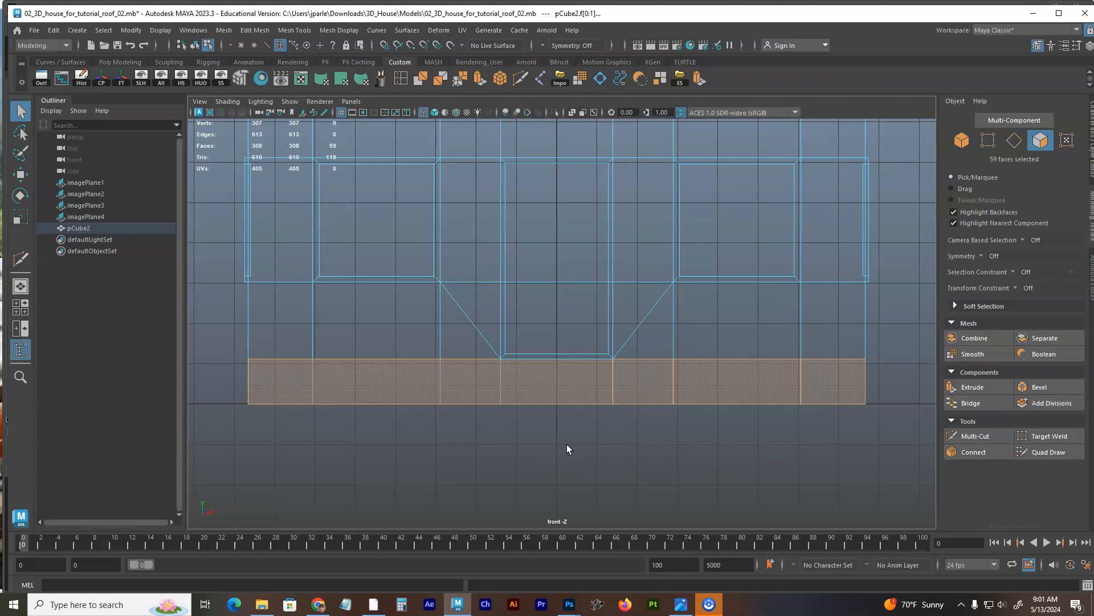
{"action": "left_click_drag", "start_coordinate": [271, 403], "coordinate": [899, 440]}
Step: From the top view, deselect the interior floor faces so only the outer base band stays selected, and return to perspective
{"action": "key", "text": "space"}
{"action": "left_click_drag", "start_coordinate": [752, 355], "coordinate": [613, 359]}
{"action": "right_click_drag", "start_coordinate": [614, 359], "coordinate": [615, 342], "text": "alt"}
{"action": "key", "text": "space"}
{"action": "left_click_drag", "start_coordinate": [616, 345], "coordinate": [573, 347]}
{"action": "right_click_drag", "start_coordinate": [684, 333], "coordinate": [496, 335], "text": "alt"}
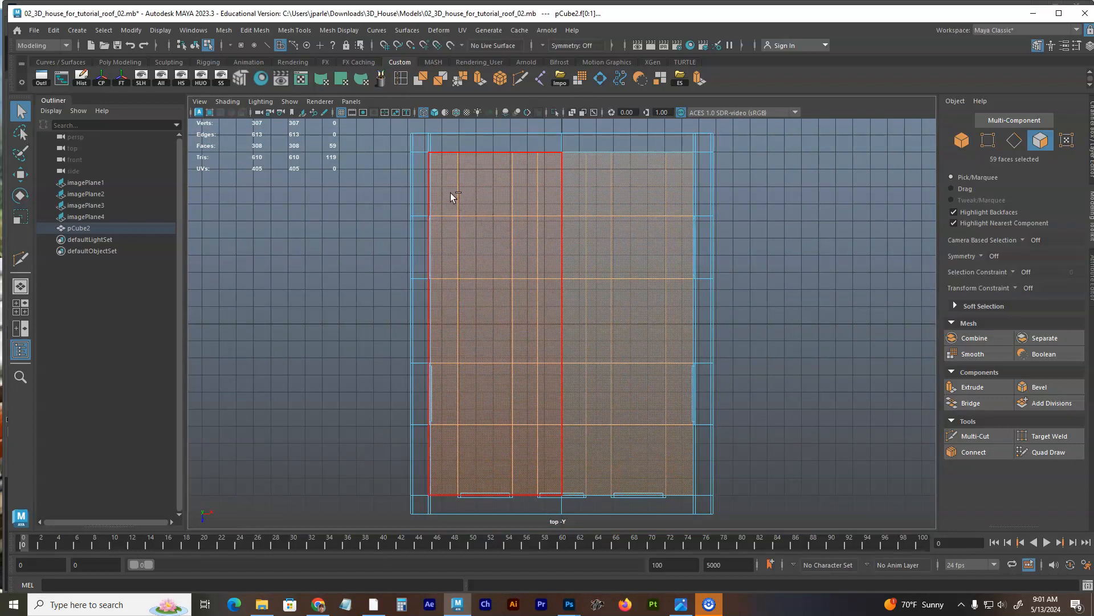
{"action": "left_click_drag", "start_coordinate": [500, 244], "coordinate": [652, 405], "text": "ctrl"}
{"action": "key", "text": "space"}
Step: Extrude the selected base band outward by a Local Translate Z of about 0.21 and display it shaded
{"action": "key", "text": "5"}
{"action": "mouse_move", "coordinate": [716, 396]}
{"action": "left_mouse_down", "text": "alt"}
{"action": "mouse_move", "coordinate": [468, 402]}
{"action": "mouse_move", "coordinate": [625, 395]}
{"action": "mouse_move", "coordinate": [650, 415]}
{"action": "left_mouse_up", "text": "alt"}
{"action": "key", "text": "4"}
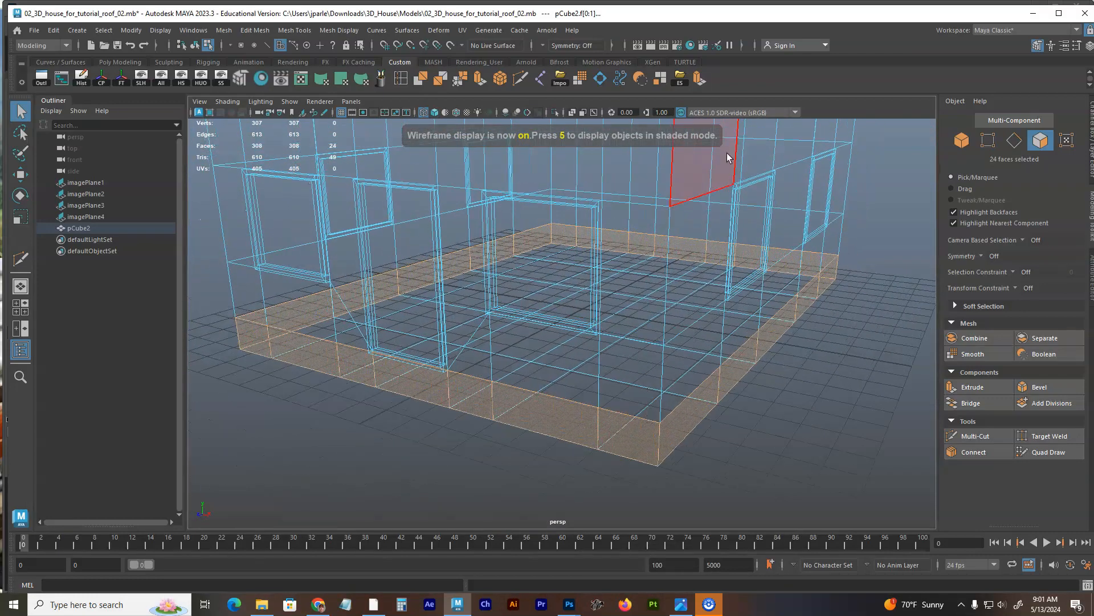
{"action": "left_click", "coordinate": [700, 80]}
{"action": "middle_click_drag", "start_coordinate": [467, 304], "coordinate": [631, 272], "text": "alt"}
{"action": "left_click_drag", "start_coordinate": [425, 312], "coordinate": [420, 312]}
{"action": "left_click_drag", "start_coordinate": [663, 313], "coordinate": [626, 311], "text": "alt"}
{"action": "key", "text": "5"}
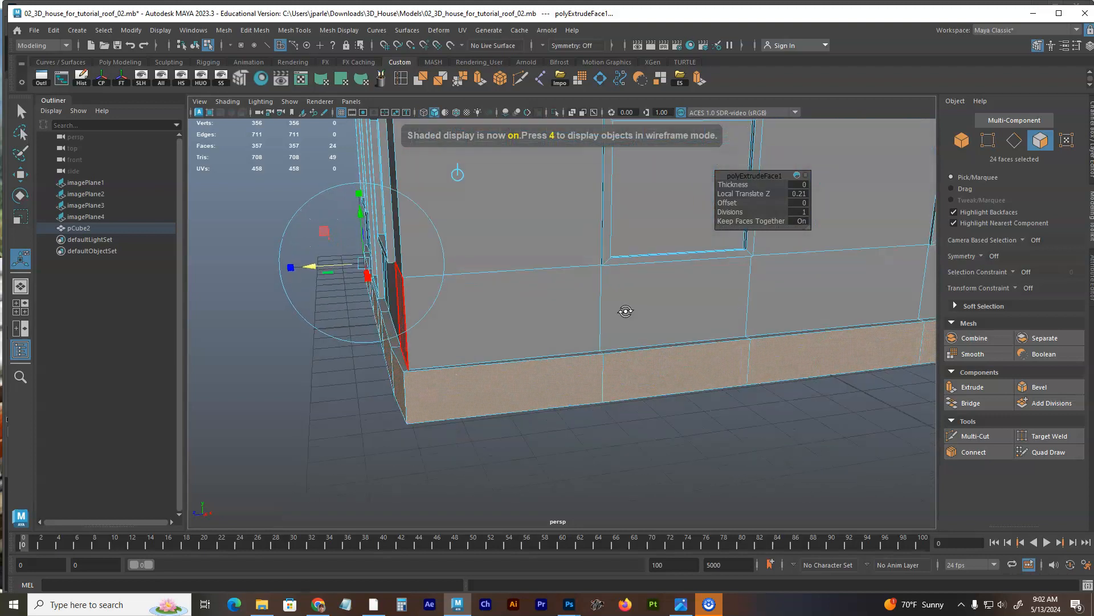
Step: Examine the extruded base band along the walls and corners of the house
{"action": "right_click_drag", "start_coordinate": [626, 311], "coordinate": [707, 314], "text": "alt"}
{"action": "middle_click_drag", "start_coordinate": [593, 312], "coordinate": [719, 311], "text": "alt"}
{"action": "left_click_drag", "start_coordinate": [465, 282], "coordinate": [546, 281], "text": "alt"}
{"action": "middle_click_drag", "start_coordinate": [629, 276], "coordinate": [552, 281], "text": "alt"}
{"action": "right_click_drag", "start_coordinate": [553, 281], "coordinate": [702, 268], "text": "alt"}
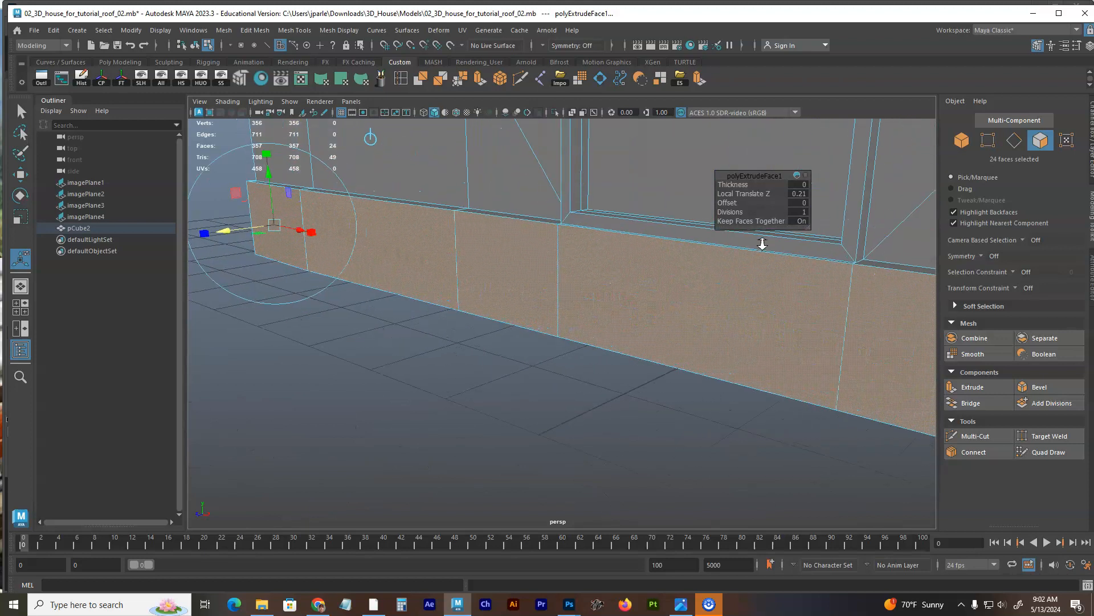
{"action": "right_click_drag", "start_coordinate": [853, 274], "coordinate": [711, 279], "text": "alt"}
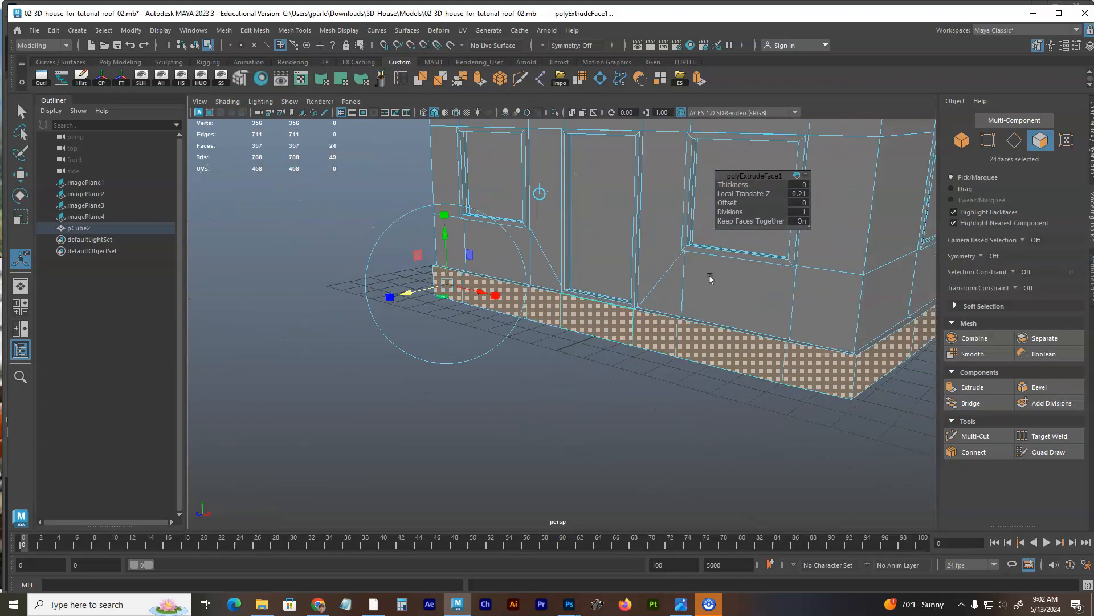
{"action": "left_click_drag", "start_coordinate": [711, 279], "coordinate": [678, 273], "text": "alt"}
{"action": "left_click_drag", "start_coordinate": [781, 270], "coordinate": [692, 278], "text": "alt"}
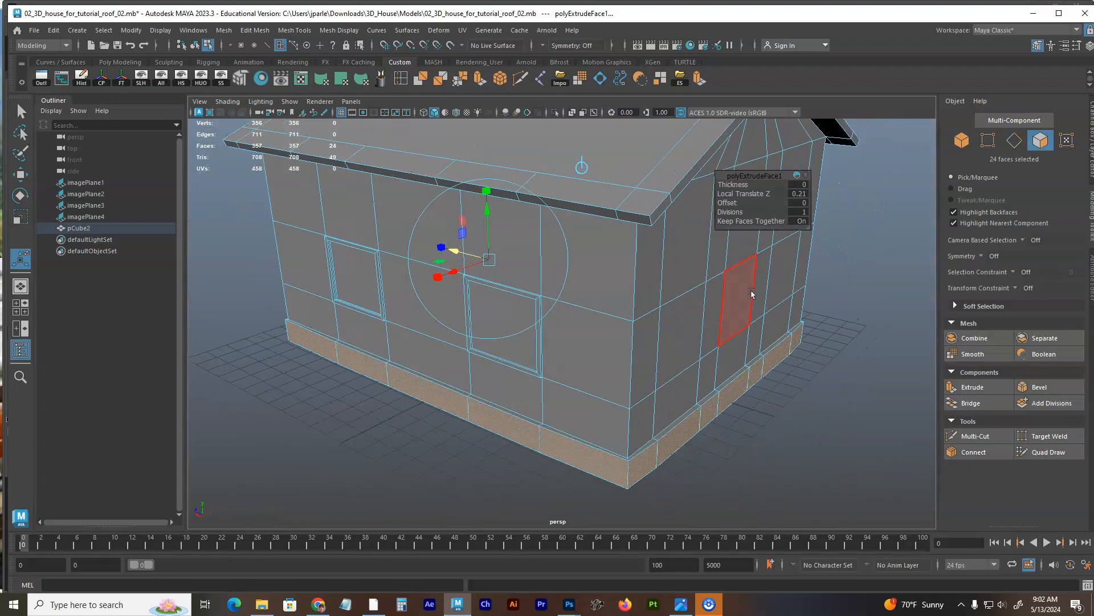
Step: Return to object mode and create a polygon cube
{"action": "key", "text": "F8"}
{"action": "left_click_drag", "start_coordinate": [782, 314], "coordinate": [530, 319], "text": "alt"}
{"action": "right_click_drag", "start_coordinate": [530, 319], "coordinate": [523, 322], "text": "alt"}
{"action": "left_click_drag", "start_coordinate": [522, 322], "coordinate": [632, 340], "text": "alt"}
{"action": "left_click_drag", "start_coordinate": [738, 349], "coordinate": [727, 325], "text": "alt"}
{"action": "left_click", "coordinate": [77, 29]}
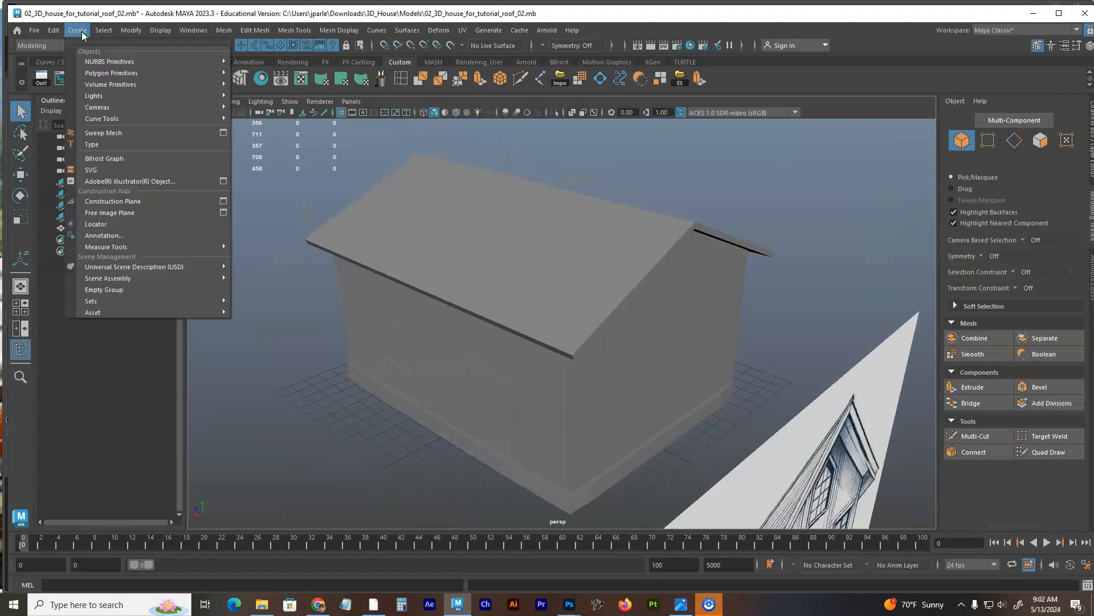
{"action": "mouse_move", "coordinate": [146, 71]}
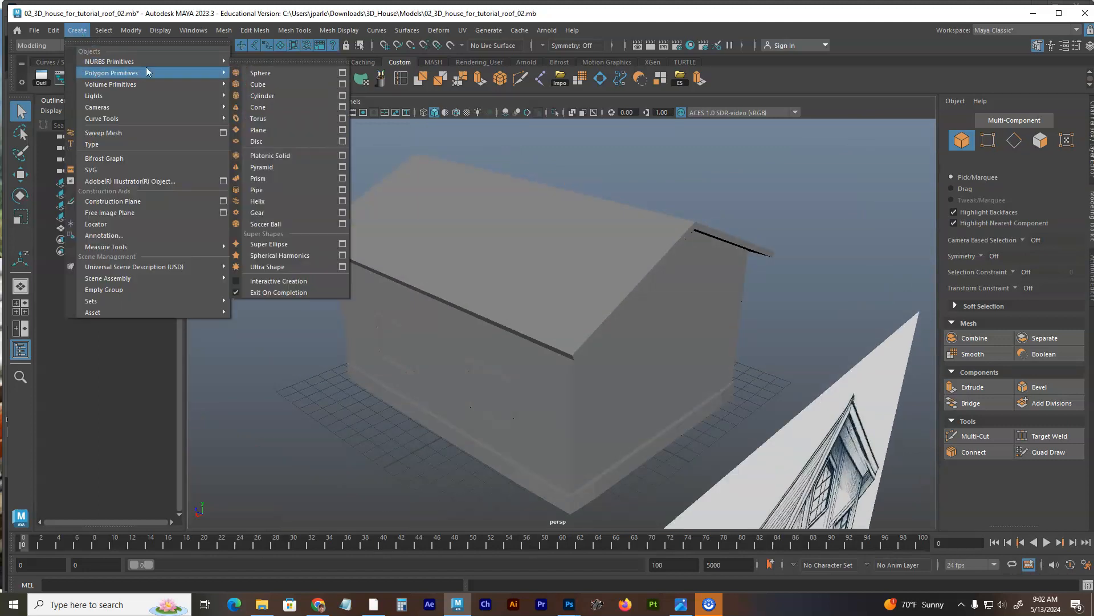
{"action": "left_click", "coordinate": [258, 85]}
Step: Move the cube outside the house's back wall, to about Y 4.75 and Z -14.17, and frame it
{"action": "left_click_drag", "start_coordinate": [518, 237], "coordinate": [508, 304], "text": "alt"}
{"action": "key", "text": "w"}
{"action": "left_click_drag", "start_coordinate": [443, 332], "coordinate": [655, 362]}
{"action": "key", "text": "f"}
{"action": "left_click_drag", "start_coordinate": [690, 312], "coordinate": [674, 287], "text": "alt"}
Step: In the front wireframe view, select the cube's four bottom vertices and snap them vertically to the ground grid line
{"action": "key", "text": "space"}
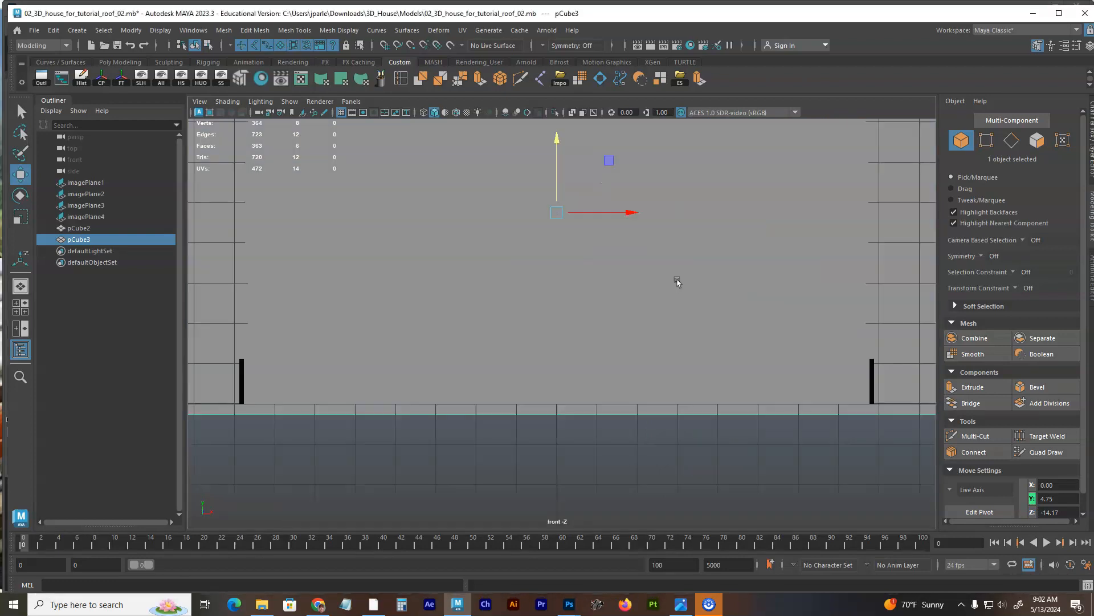
{"action": "key", "text": "4"}
{"action": "scroll", "coordinate": [528, 329], "scroll_direction": "down", "scroll_amount": 5}
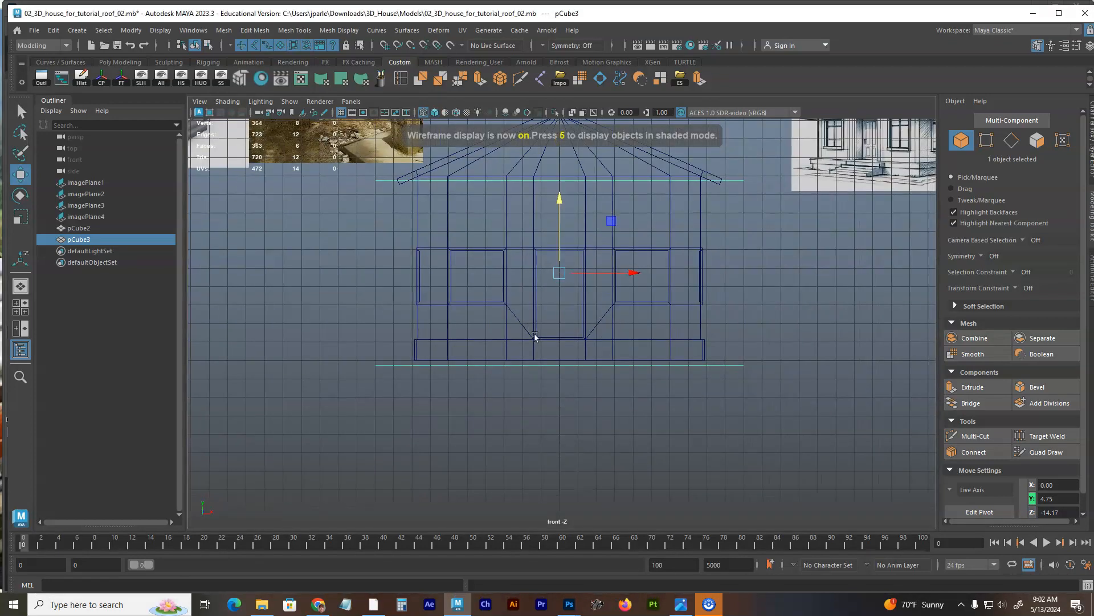
{"action": "middle_click_drag", "start_coordinate": [535, 337], "coordinate": [533, 346], "text": "alt"}
{"action": "key", "text": "F8"}
{"action": "left_click_drag", "start_coordinate": [325, 344], "coordinate": [774, 400]}
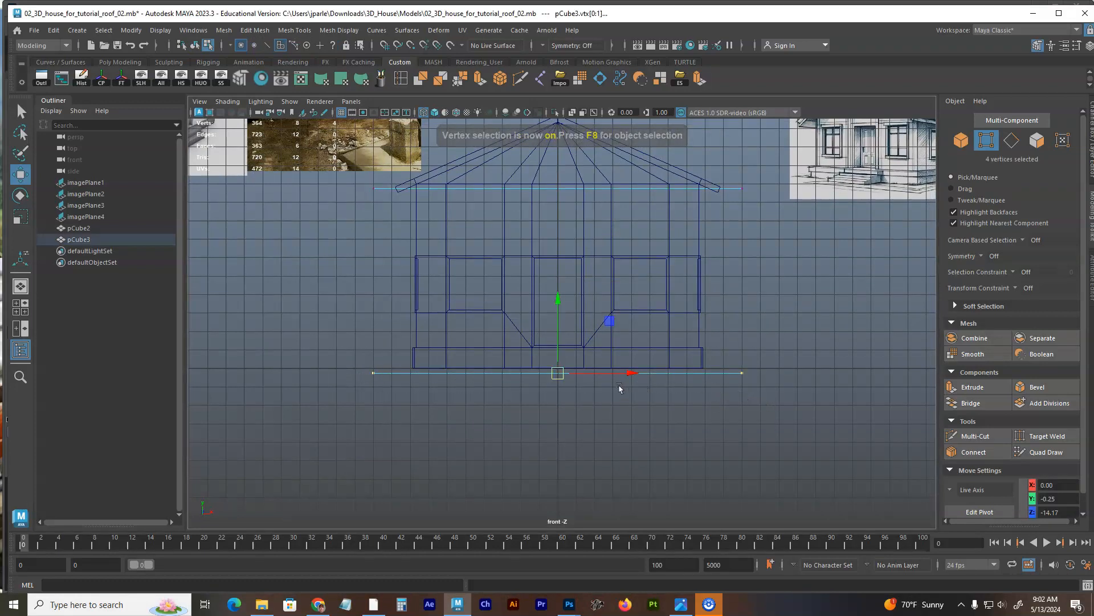
{"action": "key", "text": "x"}
{"action": "left_click_drag", "start_coordinate": [564, 307], "coordinate": [562, 308]}
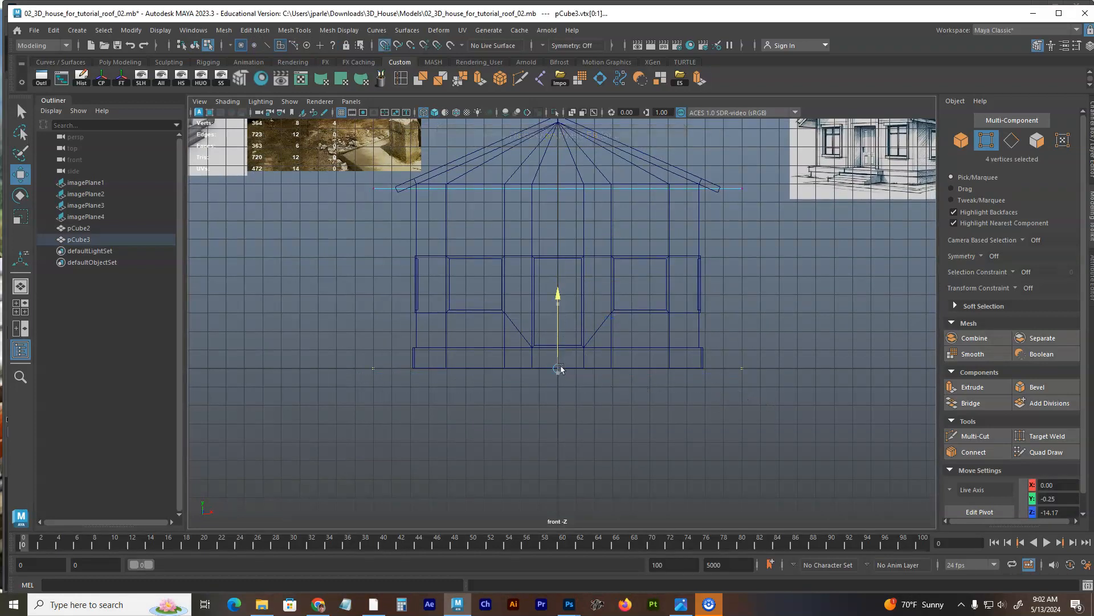
Step: Return to the shaded perspective view in object mode and scale the cube narrower along X into an upright block
{"action": "key", "text": "space"}
{"action": "mouse_move", "coordinate": [621, 366]}
{"action": "left_mouse_down"}
{"action": "mouse_move", "coordinate": [630, 334]}
{"action": "mouse_move", "coordinate": [709, 360]}
{"action": "mouse_move", "coordinate": [543, 389]}
{"action": "mouse_move", "coordinate": [639, 389]}
{"action": "mouse_move", "coordinate": [598, 377]}
{"action": "left_mouse_up"}
{"action": "key", "text": "F8"}
{"action": "key", "text": "q"}
{"action": "key", "text": "5"}
{"action": "key", "text": "f"}
{"action": "key", "text": "r"}
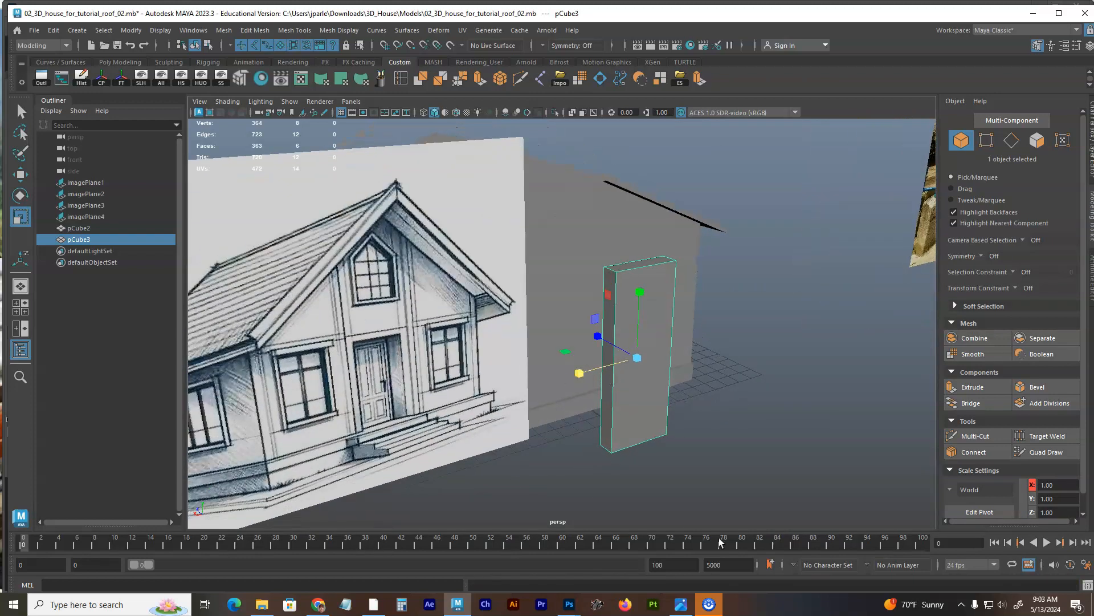
Step: Check the chimney reference in the photo viewer, return to Maya and examine the block against the back wall
{"action": "left_click", "coordinate": [682, 604]}
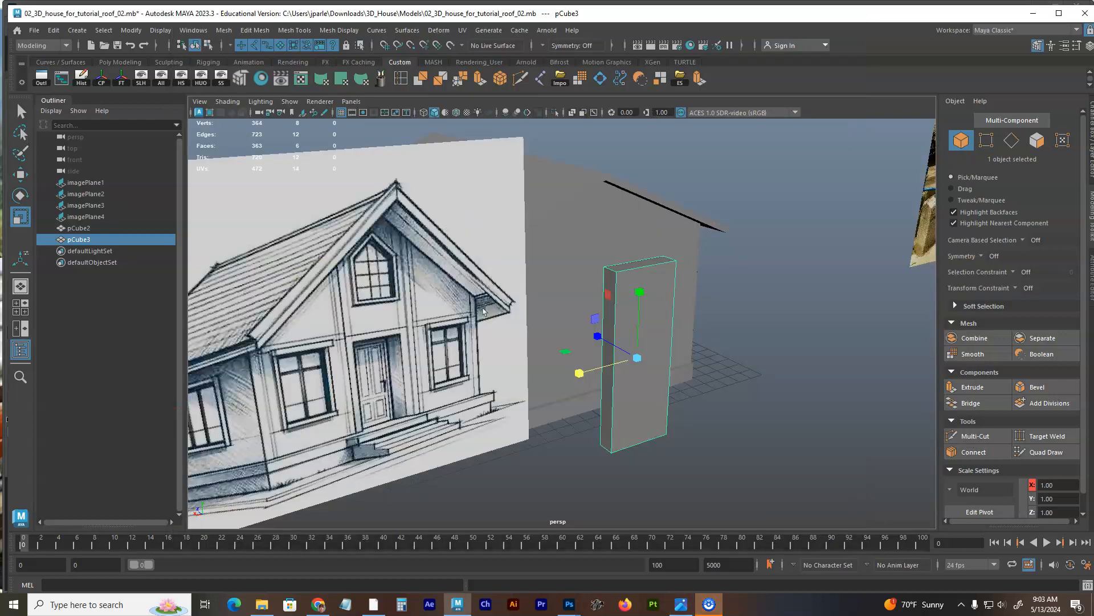
{"action": "left_click_drag", "start_coordinate": [564, 352], "coordinate": [522, 355], "text": "alt"}
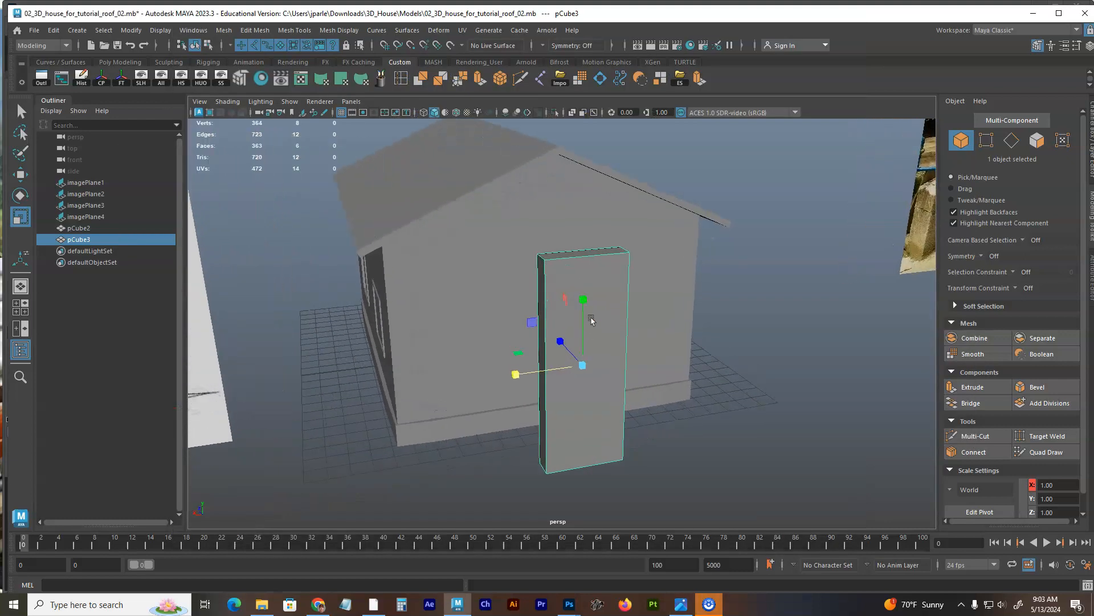
{"action": "left_click_drag", "start_coordinate": [591, 320], "coordinate": [574, 303], "text": "alt"}
{"action": "right_click_drag", "start_coordinate": [574, 303], "coordinate": [642, 295], "text": "alt"}
{"action": "middle_click_drag", "start_coordinate": [607, 285], "coordinate": [658, 315], "text": "alt"}
{"action": "left_click_drag", "start_coordinate": [610, 342], "coordinate": [632, 347], "text": "alt"}
{"action": "right_click_drag", "start_coordinate": [688, 321], "coordinate": [579, 324], "text": "alt"}
{"action": "left_click_drag", "start_coordinate": [574, 322], "coordinate": [589, 331], "text": "alt"}
Step: Try scaling the chimney block shorter along Y and undo the scaling
{"action": "left_click_drag", "start_coordinate": [637, 240], "coordinate": [694, 386]}
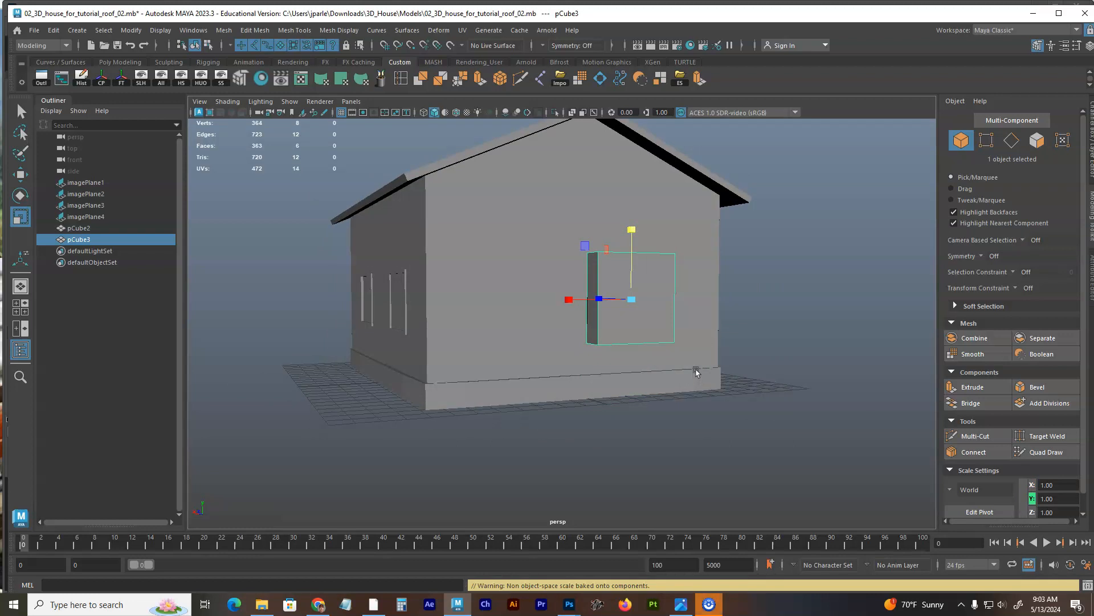
{"action": "key", "text": "ctrl+z"}
{"action": "left_click_drag", "start_coordinate": [672, 357], "coordinate": [630, 342], "text": "alt"}
Step: Select the chimney block's four top vertices and lower them to about Y 5.78
{"action": "key", "text": "F9"}
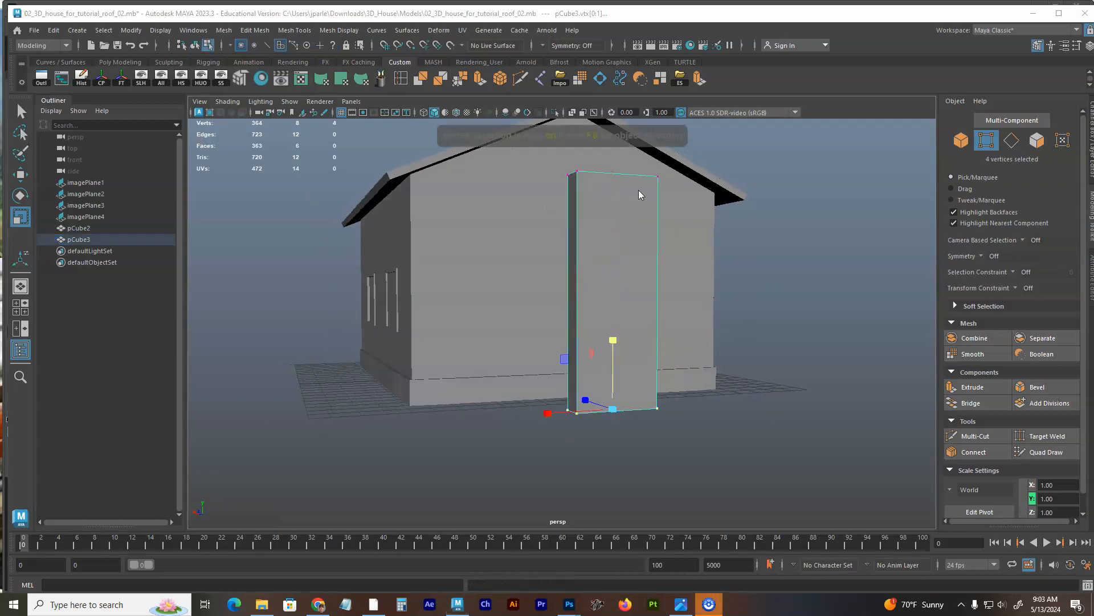
{"action": "left_click_drag", "start_coordinate": [552, 158], "coordinate": [692, 224]}
{"action": "key", "text": "w"}
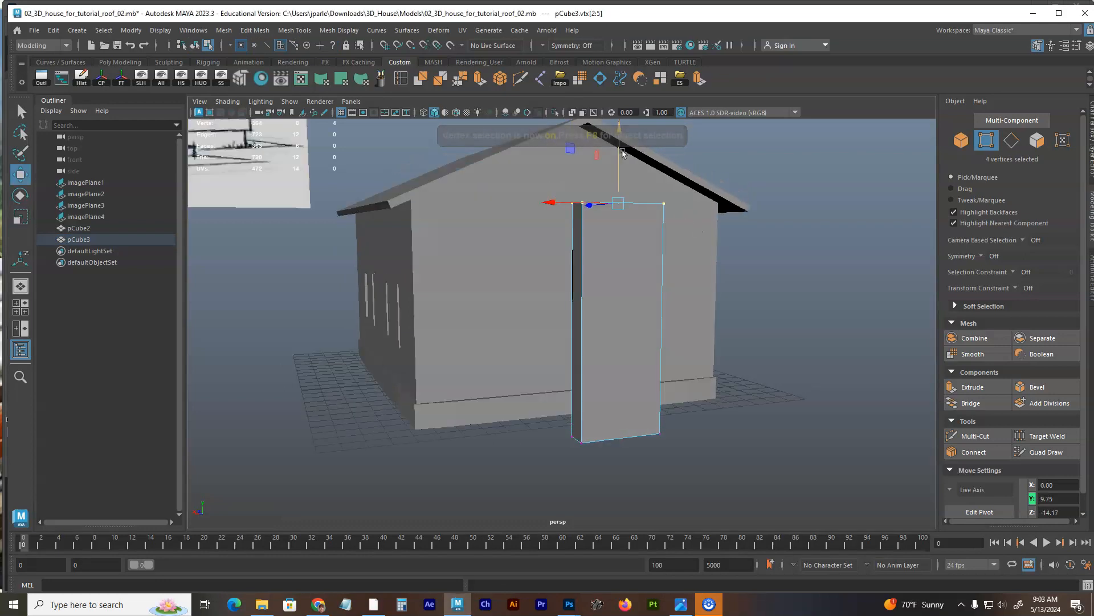
{"action": "left_click_drag", "start_coordinate": [623, 153], "coordinate": [602, 254]}
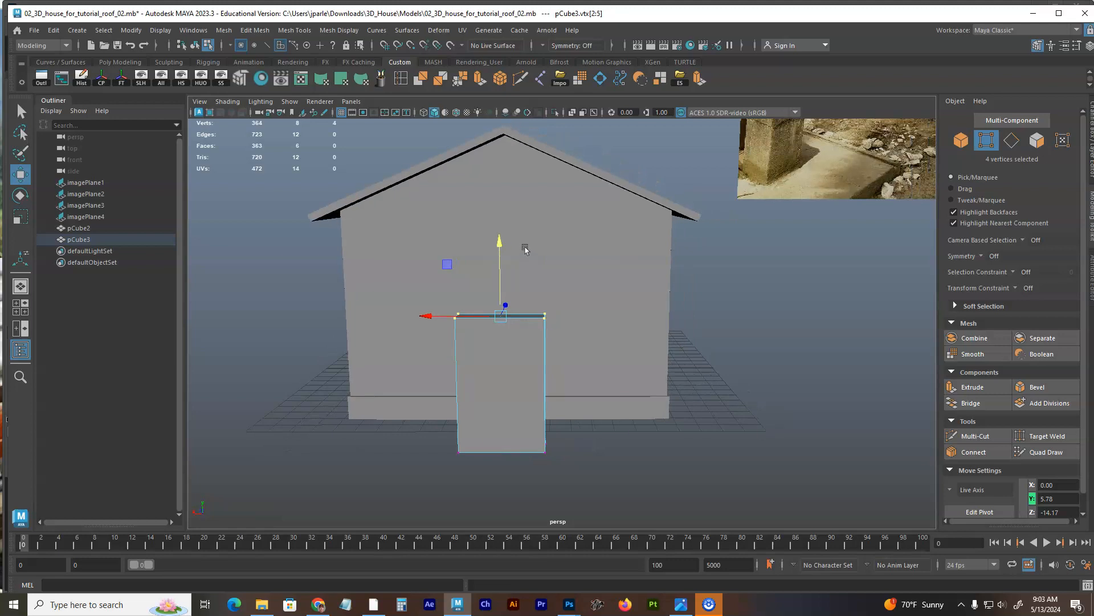
Step: Raise the chimney block's four top vertices to about Y 6.82 and return to object mode
{"action": "left_click_drag", "start_coordinate": [501, 225], "coordinate": [501, 223]}
{"action": "left_click_drag", "start_coordinate": [501, 229], "coordinate": [673, 245], "text": "alt"}
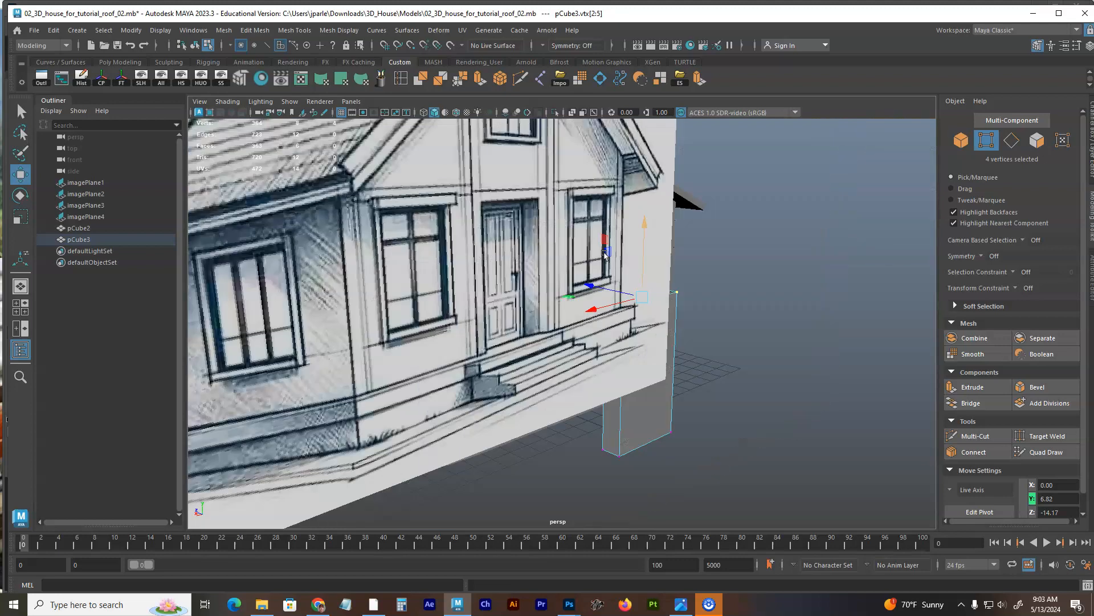
{"action": "scroll", "coordinate": [693, 243], "scroll_direction": "up", "scroll_amount": 4}
{"action": "key", "text": "F8"}
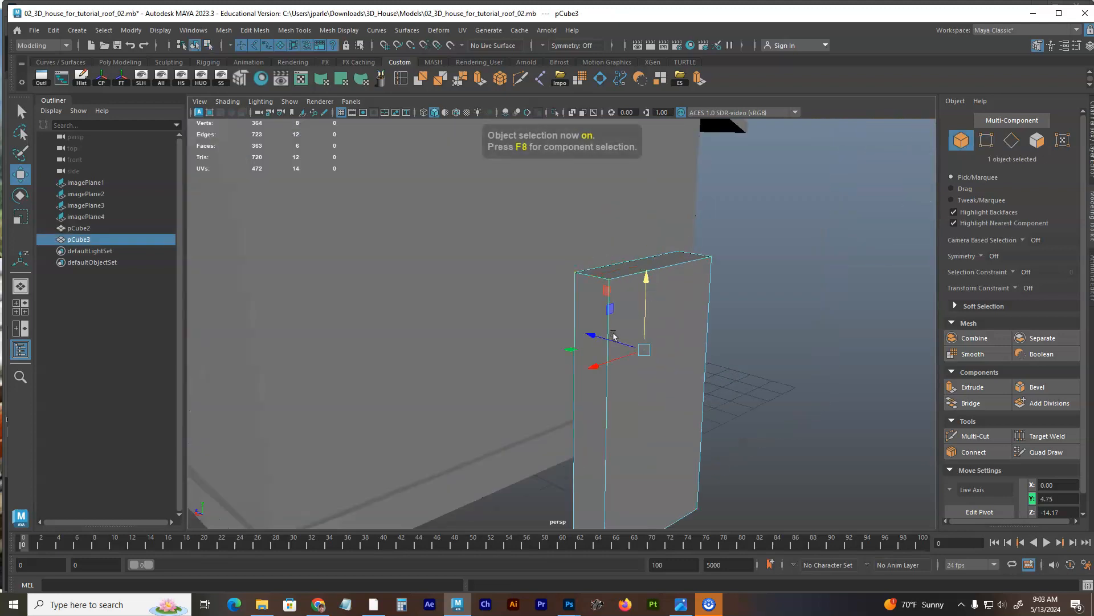
Step: Scale the chimney block deeper along Z and move it against the house's back wall at about Z -10.24
{"action": "left_click_drag", "start_coordinate": [626, 345], "coordinate": [587, 339], "text": "alt"}
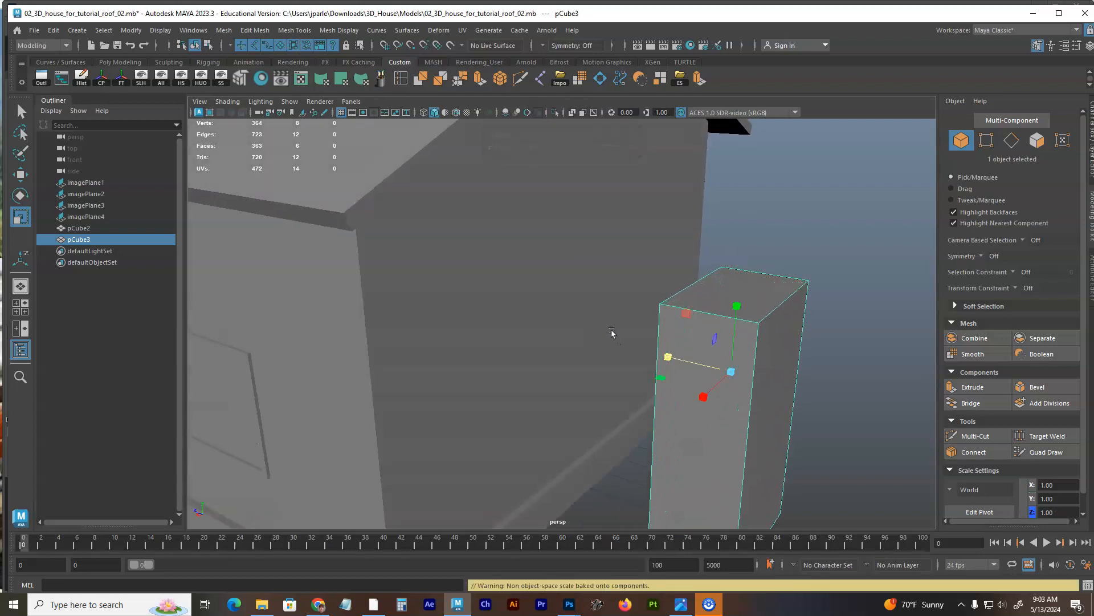
{"action": "left_click_drag", "start_coordinate": [669, 357], "coordinate": [662, 355]}
{"action": "mouse_move", "coordinate": [679, 353]}
{"action": "left_mouse_down", "text": "alt"}
{"action": "mouse_move", "coordinate": [504, 323]}
{"action": "mouse_move", "coordinate": [487, 340]}
{"action": "left_mouse_up", "text": "alt"}
{"action": "key", "text": "w"}
{"action": "left_click_drag", "start_coordinate": [608, 304], "coordinate": [525, 374], "text": "alt"}
{"action": "left_click_drag", "start_coordinate": [546, 242], "coordinate": [618, 202], "text": "alt"}
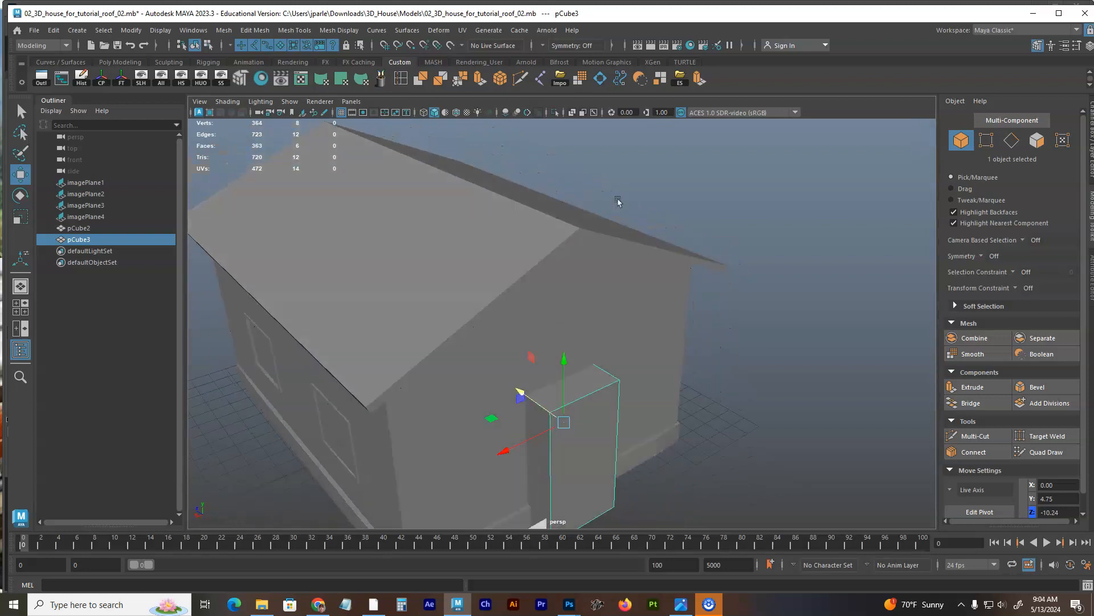
Step: Extrude the chimney block's top face upward about 1.279 and scale it narrower in width to form sloped shoulders
{"action": "left_click_drag", "start_coordinate": [561, 251], "coordinate": [483, 272], "text": "alt"}
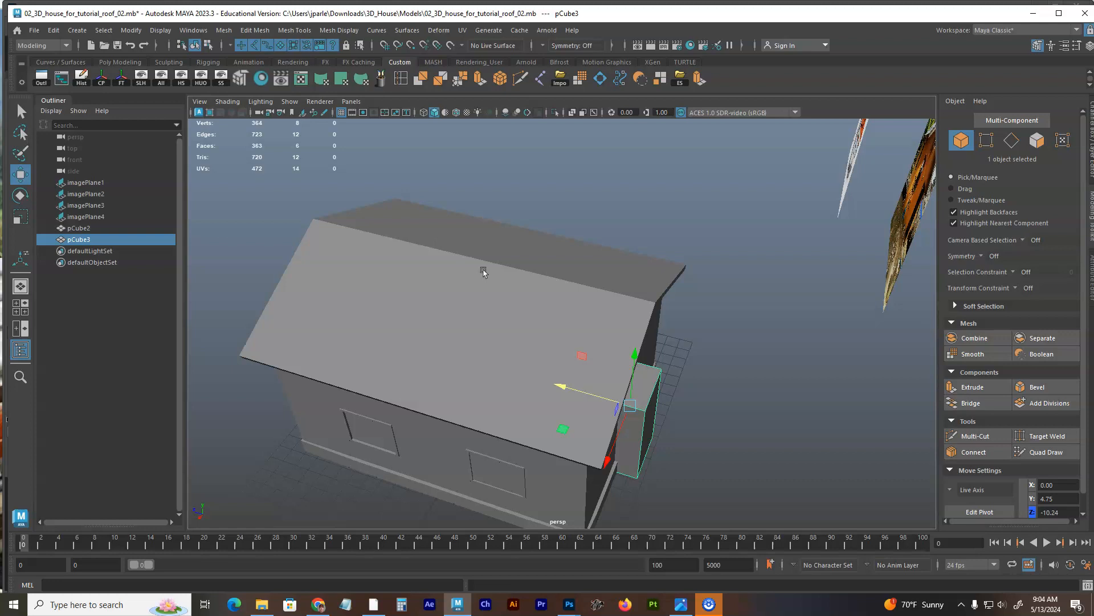
{"action": "left_click_drag", "start_coordinate": [588, 265], "coordinate": [563, 266], "text": "alt"}
{"action": "right_click_drag", "start_coordinate": [563, 266], "coordinate": [652, 269], "text": "alt"}
{"action": "left_click_drag", "start_coordinate": [652, 268], "coordinate": [679, 273], "text": "alt"}
{"action": "key", "text": "F11"}
{"action": "left_click", "coordinate": [562, 334]}
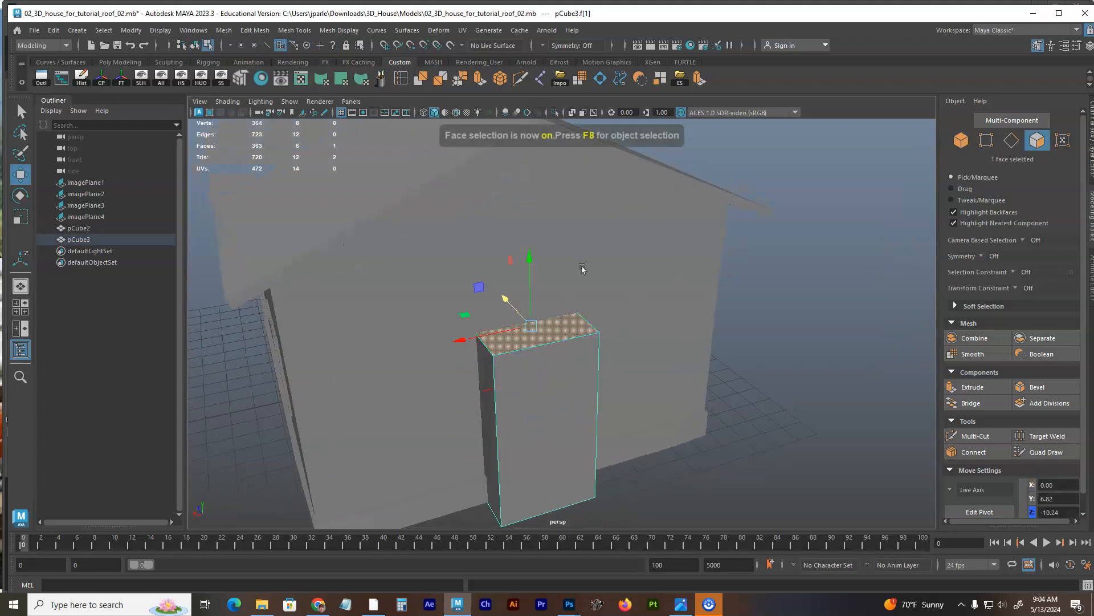
{"action": "left_click", "coordinate": [698, 78]}
{"action": "left_click_drag", "start_coordinate": [530, 288], "coordinate": [529, 244]}
{"action": "left_click", "coordinate": [464, 303]}
{"action": "left_click_drag", "start_coordinate": [488, 306], "coordinate": [493, 305]}
{"action": "left_click_drag", "start_coordinate": [687, 228], "coordinate": [659, 171], "text": "alt"}
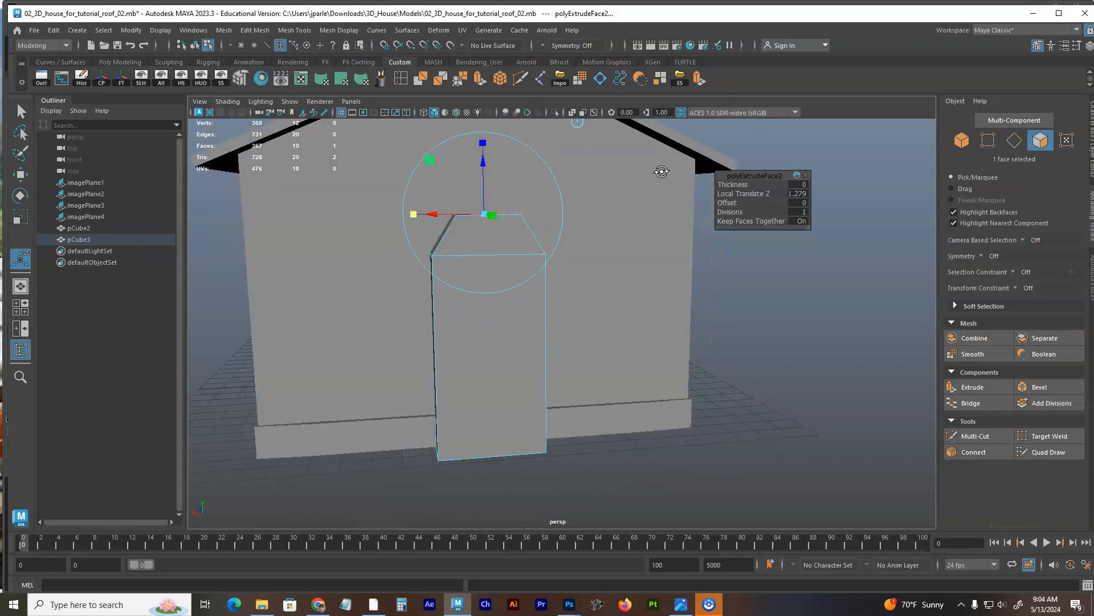
Step: Extrude the narrowed top face upward about 7.635 so the chimney shaft rises above the roof ridge
{"action": "middle_click_drag", "start_coordinate": [647, 154], "coordinate": [674, 297], "text": "alt"}
{"action": "left_click", "coordinate": [701, 79]}
{"action": "left_click_drag", "start_coordinate": [511, 316], "coordinate": [511, 84]}
{"action": "left_click_drag", "start_coordinate": [513, 137], "coordinate": [652, 239], "text": "alt"}
{"action": "right_click_drag", "start_coordinate": [652, 239], "coordinate": [611, 249], "text": "alt"}
{"action": "middle_click_drag", "start_coordinate": [611, 249], "coordinate": [529, 240], "text": "alt"}
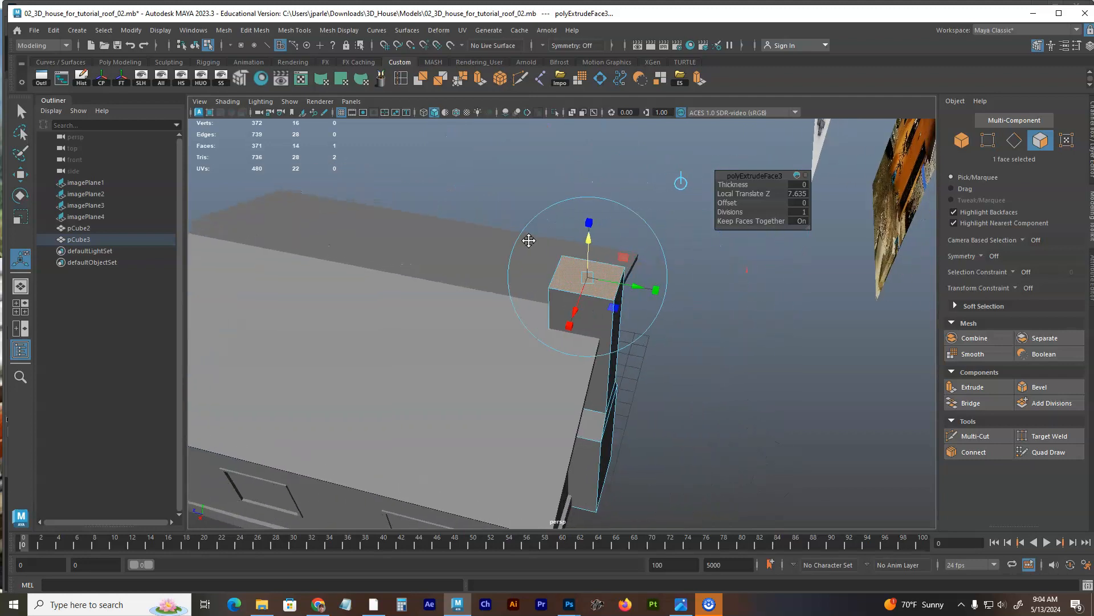
Step: Extrude the chimney shaft's top face again and scale it uniformly inward to form a rim
{"action": "right_click_drag", "start_coordinate": [529, 240], "coordinate": [713, 235], "text": "alt"}
{"action": "left_click_drag", "start_coordinate": [713, 234], "coordinate": [609, 251], "text": "alt"}
{"action": "right_click_drag", "start_coordinate": [609, 252], "coordinate": [676, 241], "text": "alt"}
{"action": "middle_click_drag", "start_coordinate": [676, 241], "coordinate": [686, 262], "text": "alt"}
{"action": "mouse_move", "coordinate": [687, 261]}
{"action": "left_mouse_down", "text": "alt"}
{"action": "mouse_move", "coordinate": [674, 280]}
{"action": "mouse_move", "coordinate": [655, 259]}
{"action": "mouse_move", "coordinate": [669, 254]}
{"action": "left_mouse_up", "text": "alt"}
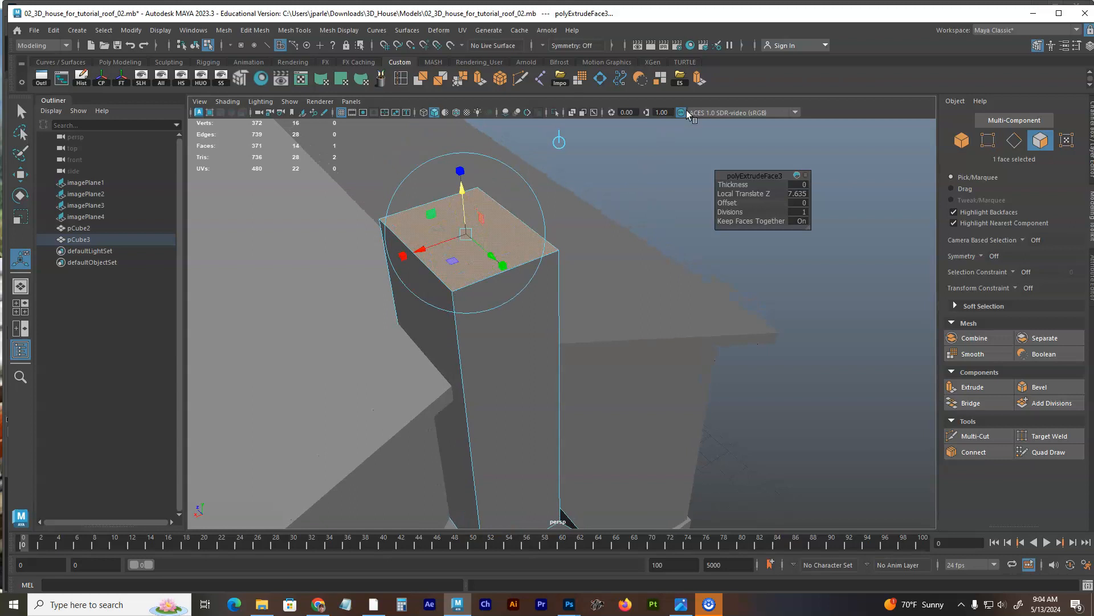
{"action": "left_click", "coordinate": [700, 81]}
{"action": "left_click", "coordinate": [505, 268]}
{"action": "left_click_drag", "start_coordinate": [467, 236], "coordinate": [457, 236]}
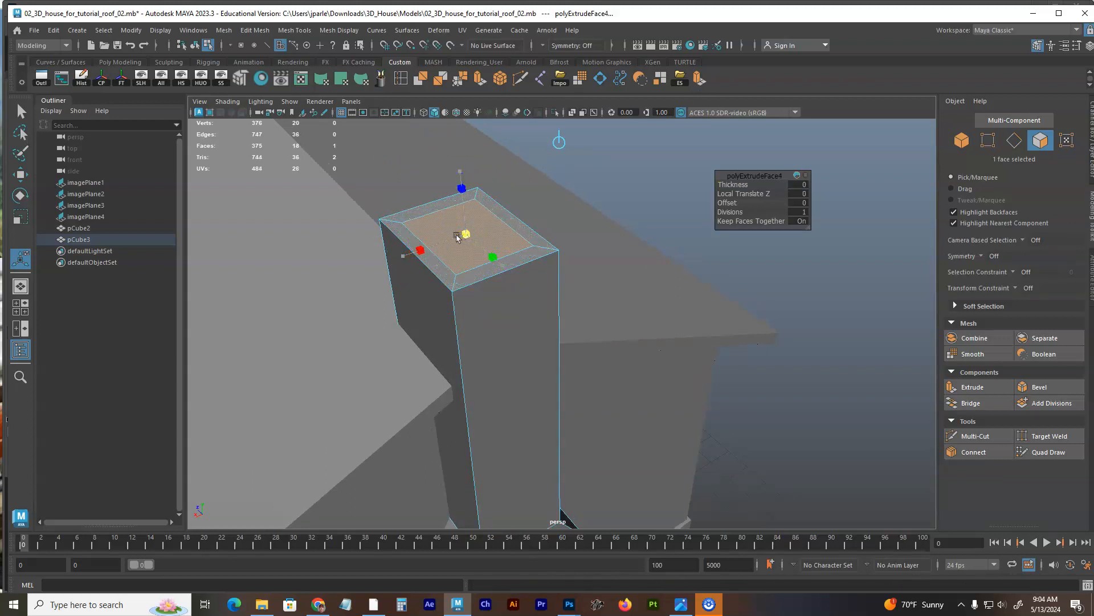
{"action": "left_click", "coordinate": [456, 236]}
Step: Extrude the inner top face down into the shaft to hollow the chimney, return to object mode and deselect it
{"action": "left_click", "coordinate": [699, 81]}
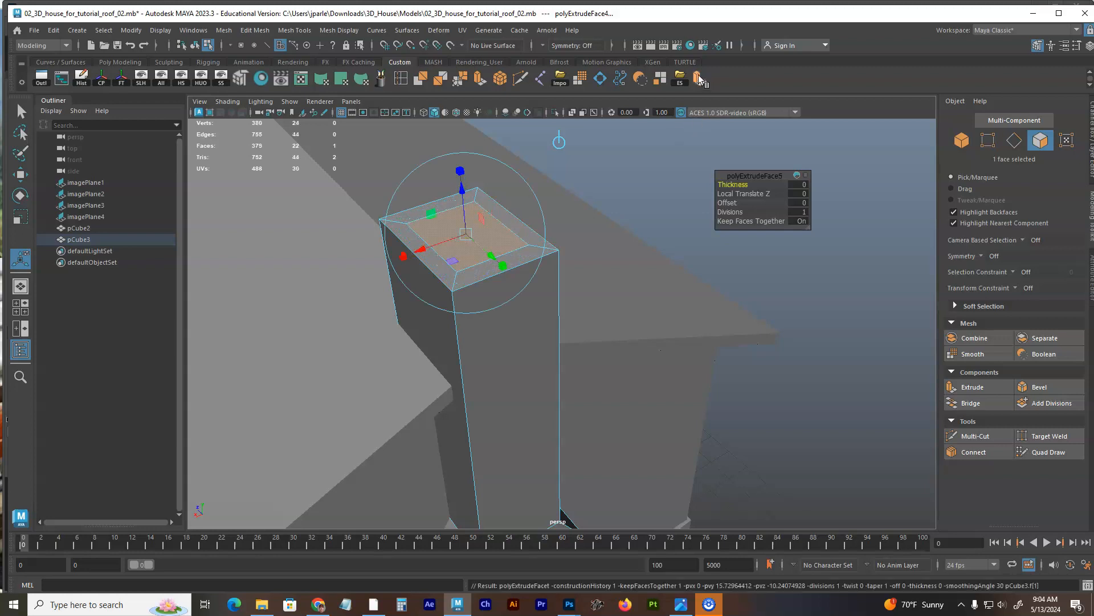
{"action": "left_click_drag", "start_coordinate": [469, 196], "coordinate": [474, 222]}
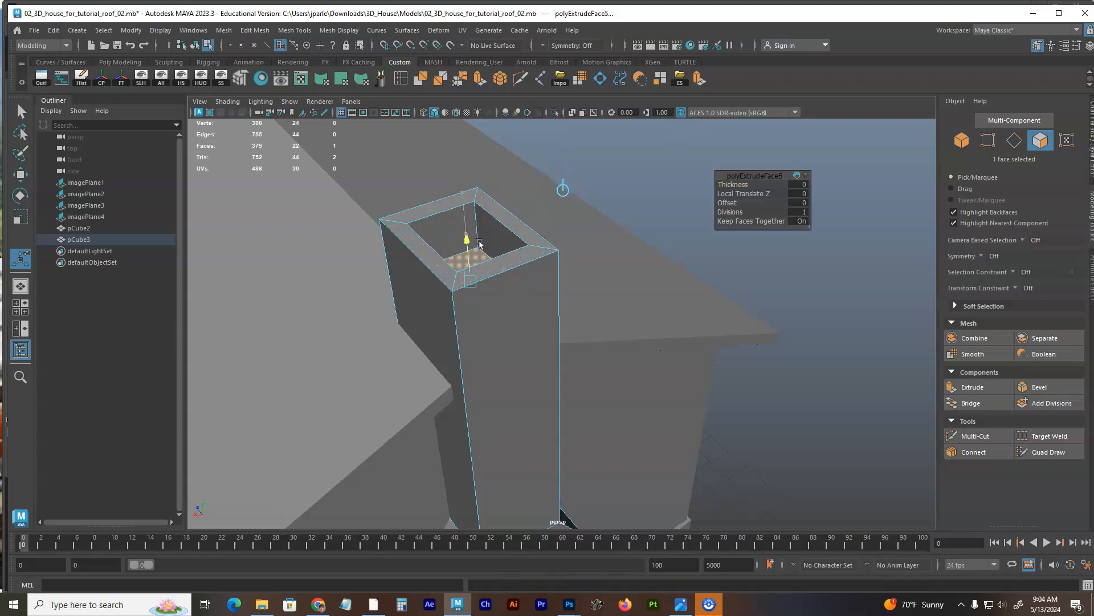
{"action": "left_click", "coordinate": [639, 181]}
{"action": "left_click_drag", "start_coordinate": [527, 248], "coordinate": [615, 242], "text": "alt"}
{"action": "key", "text": "F8"}
{"action": "left_click", "coordinate": [747, 195]}
Step: Examine the house with its finished chimney from several sides
{"action": "left_click_drag", "start_coordinate": [747, 234], "coordinate": [435, 264], "text": "alt"}
{"action": "right_click_drag", "start_coordinate": [435, 264], "coordinate": [596, 239], "text": "alt"}
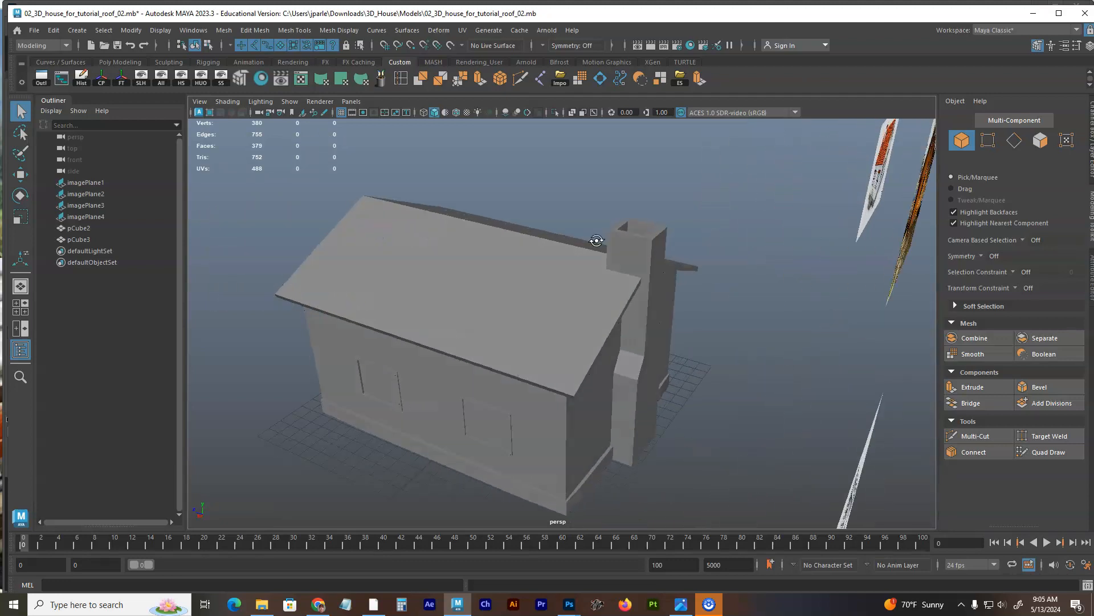
{"action": "left_click_drag", "start_coordinate": [596, 239], "coordinate": [518, 224], "text": "alt"}
{"action": "right_click_drag", "start_coordinate": [518, 224], "coordinate": [565, 225], "text": "alt"}
{"action": "left_click_drag", "start_coordinate": [566, 225], "coordinate": [642, 229], "text": "alt"}
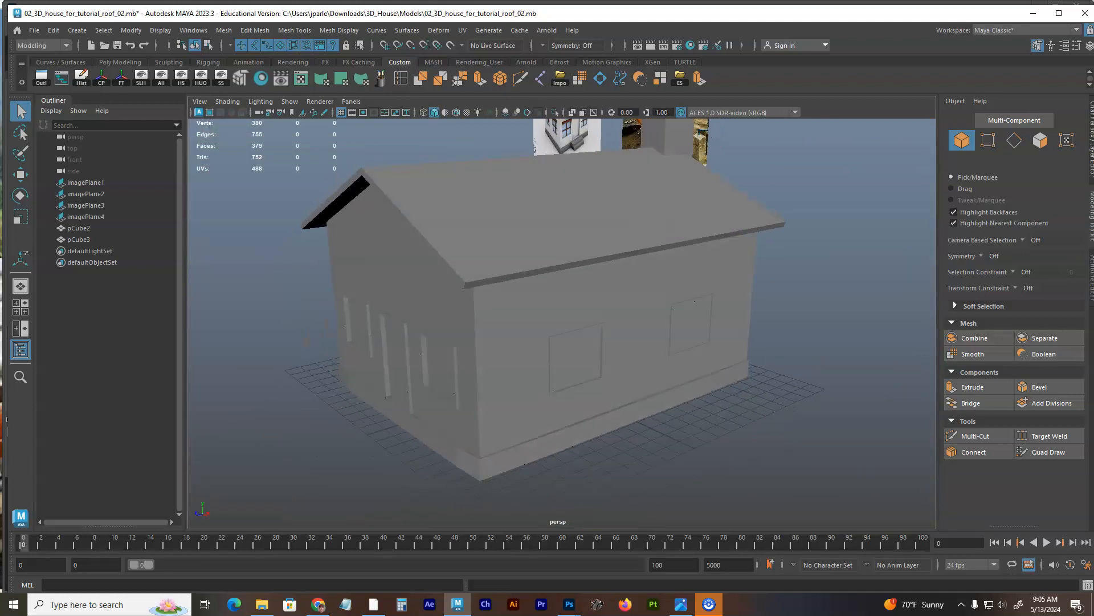